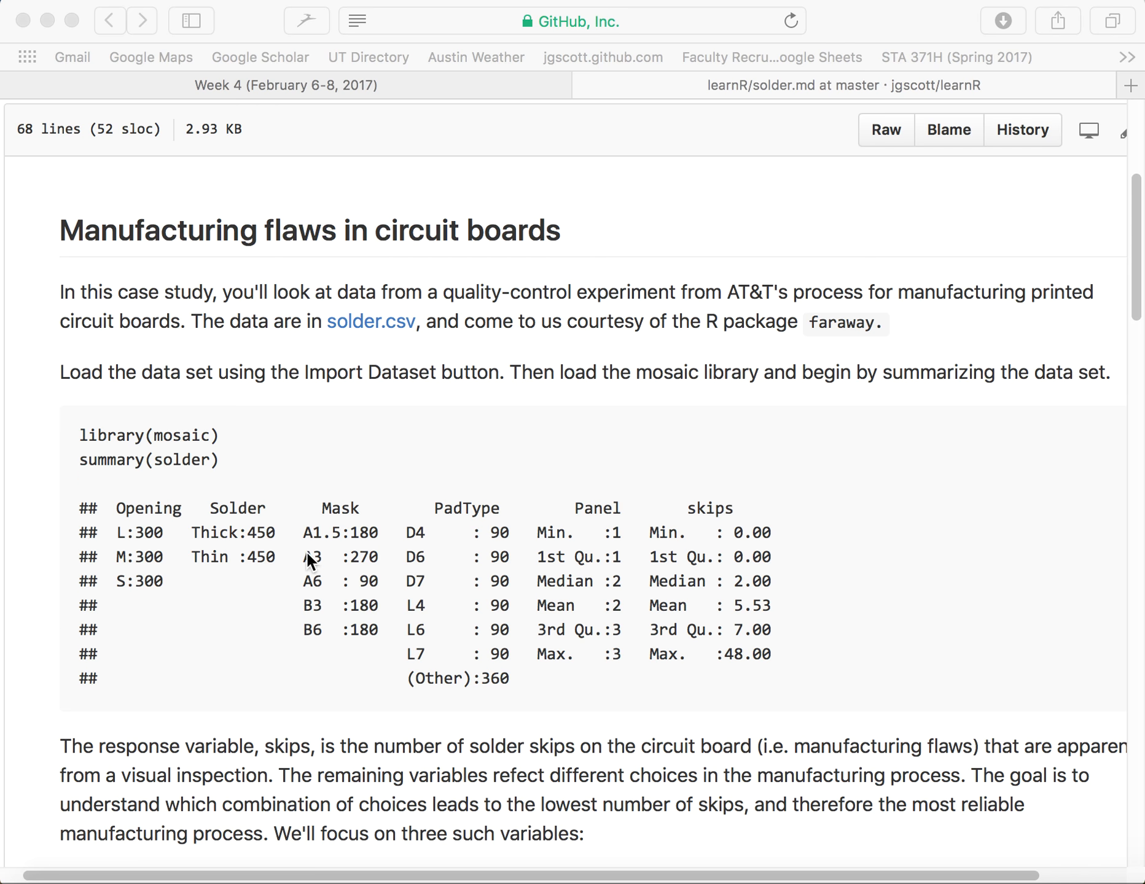
Switch to RStudio, start a CSV dataset import and browse for the source file in the STA371H_Spring2017 folder.
{"action": "mouse_move", "coordinate": [521, 875]}
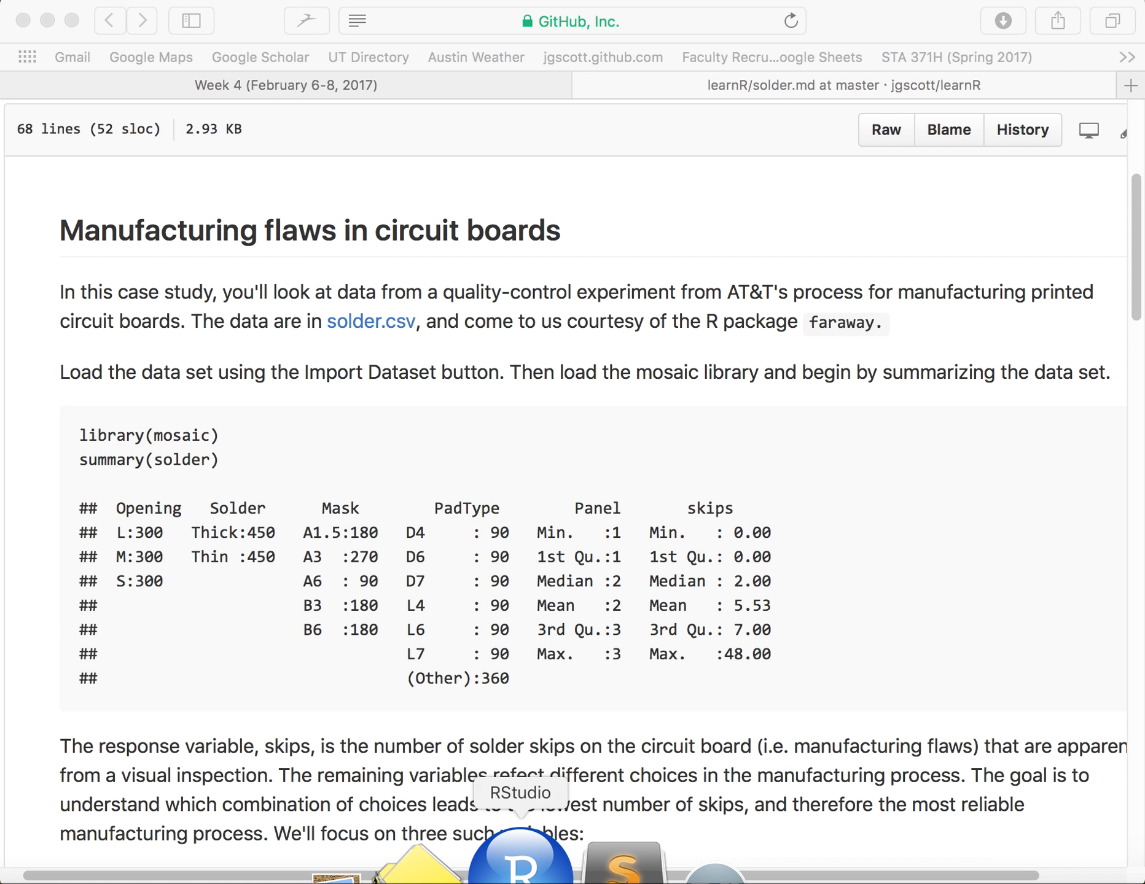
{"action": "left_click", "coordinate": [521, 866]}
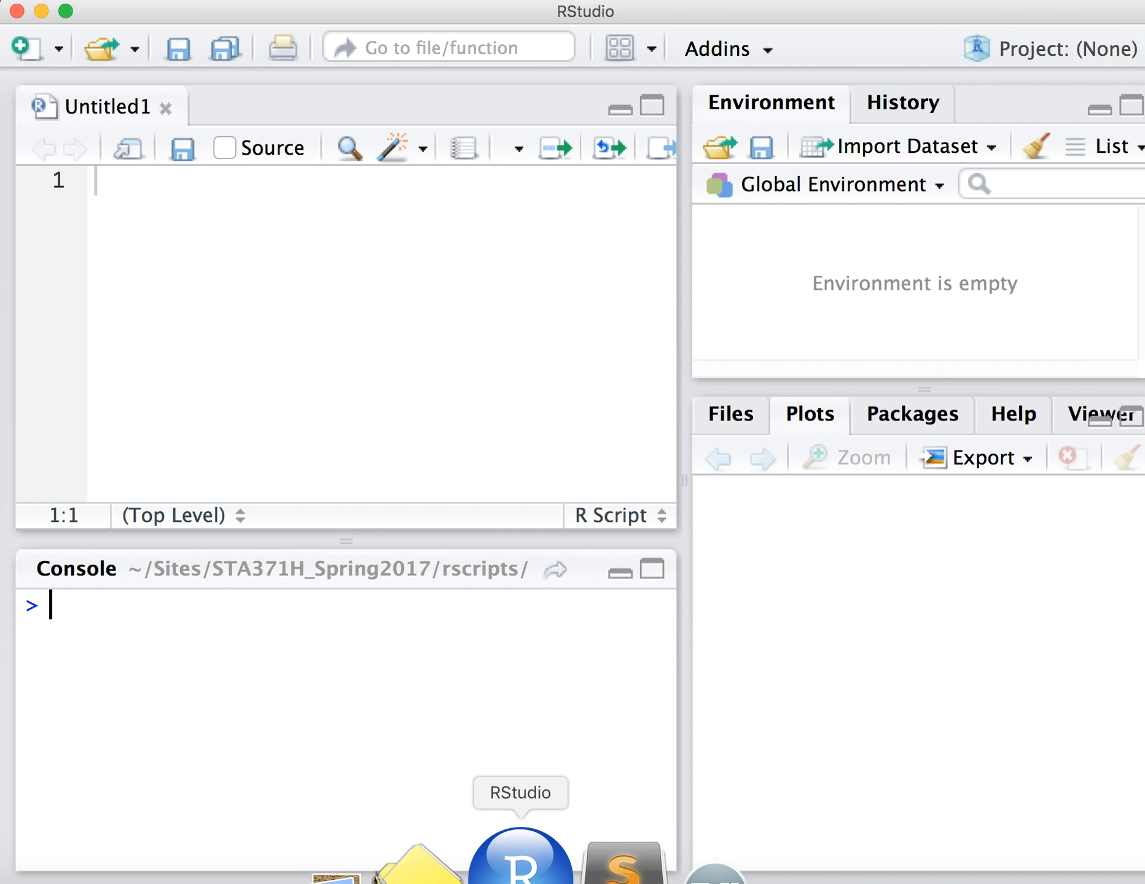
{"action": "left_click", "coordinate": [977, 150]}
{"action": "left_click", "coordinate": [946, 196]}
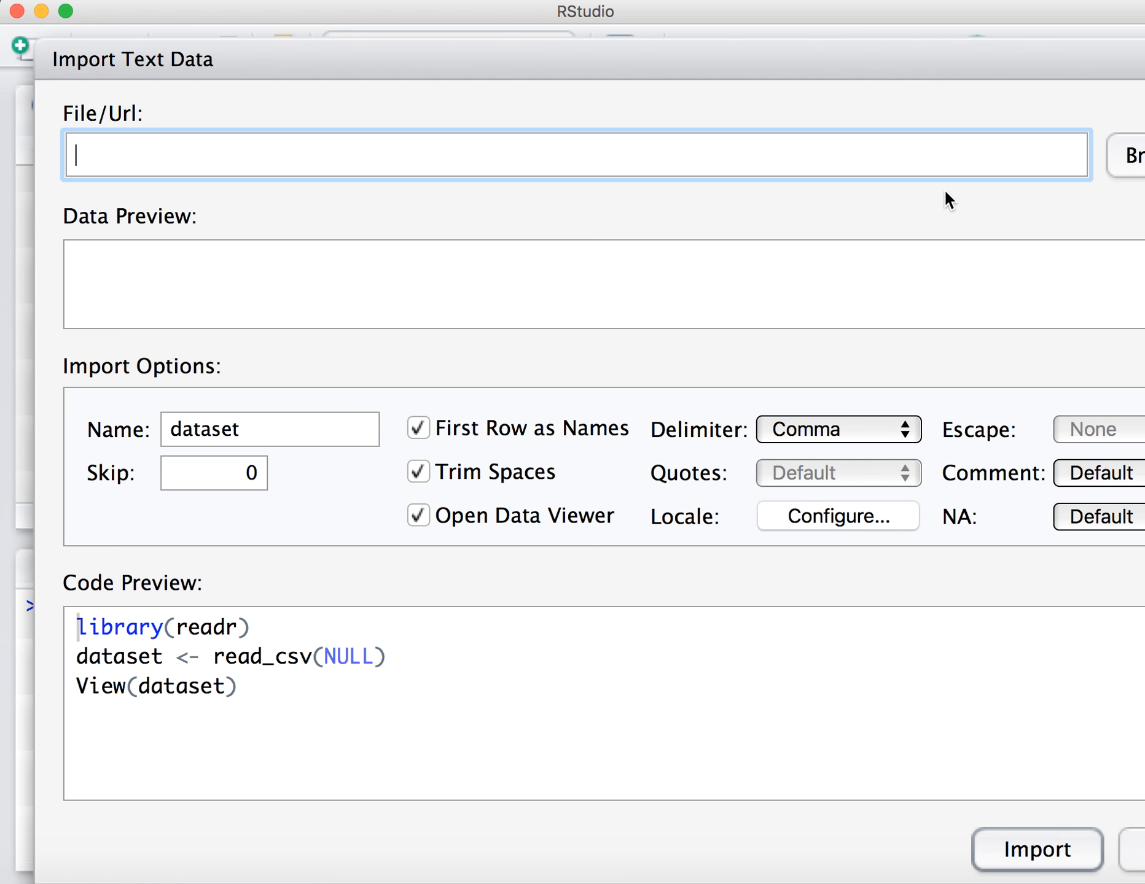
{"action": "left_click", "coordinate": [1140, 161]}
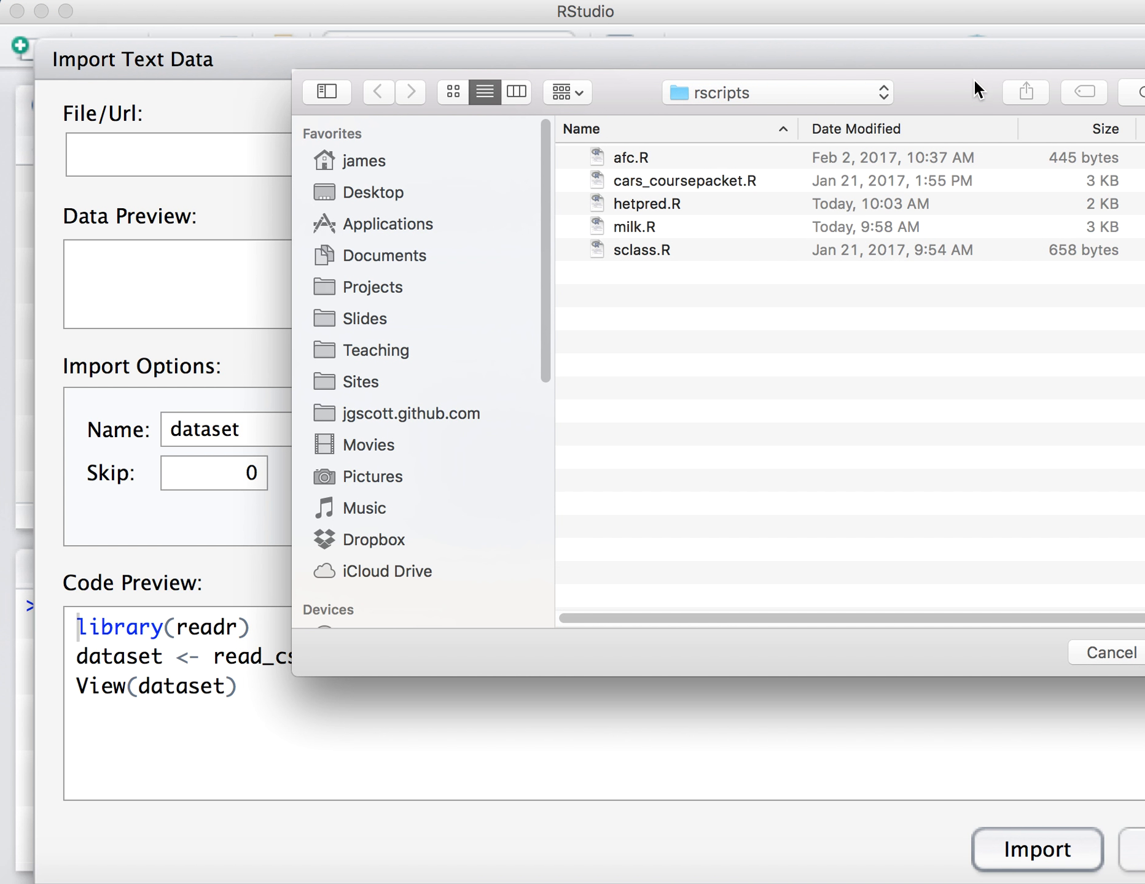
{"action": "left_click_drag", "start_coordinate": [969, 87], "coordinate": [839, 85]}
{"action": "key", "text": "super+Up"}
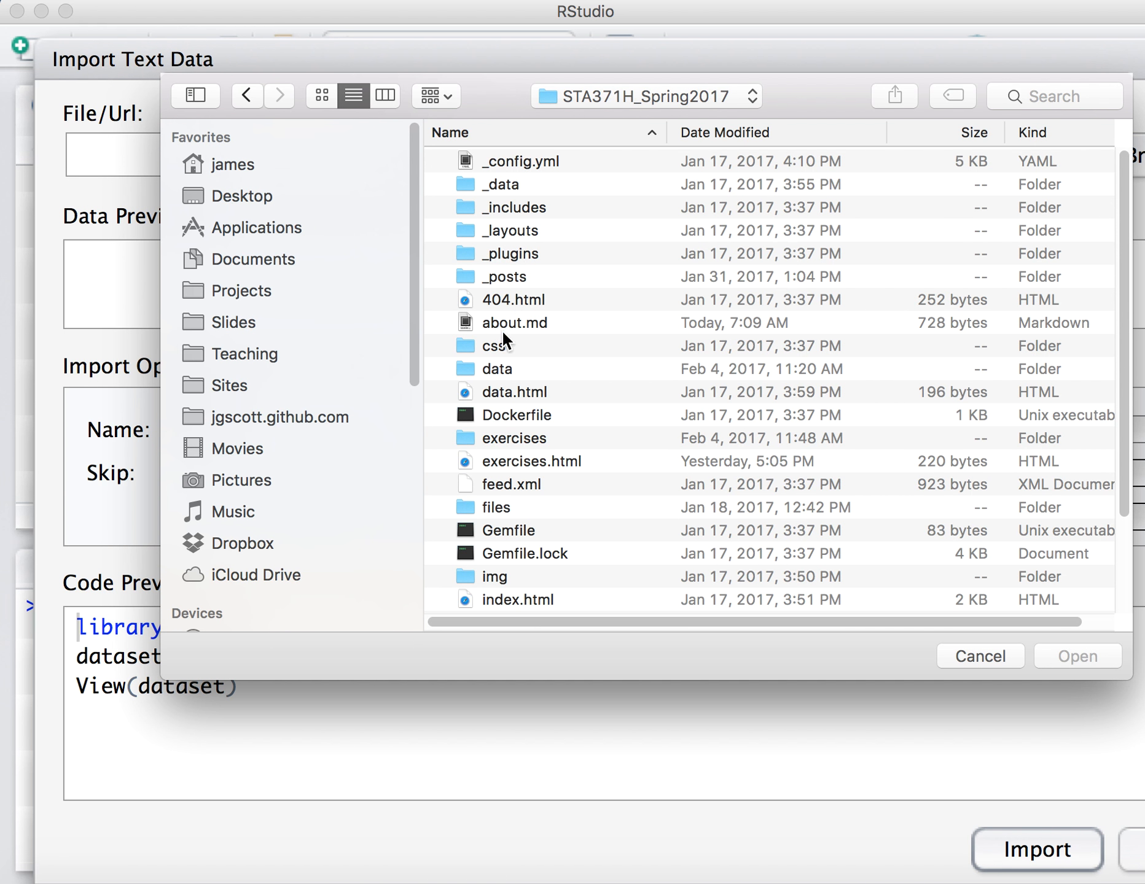
{"action": "double_click", "coordinate": [496, 368]}
{"action": "scroll", "coordinate": [574, 436], "scroll_direction": "down", "scroll_amount": 15}
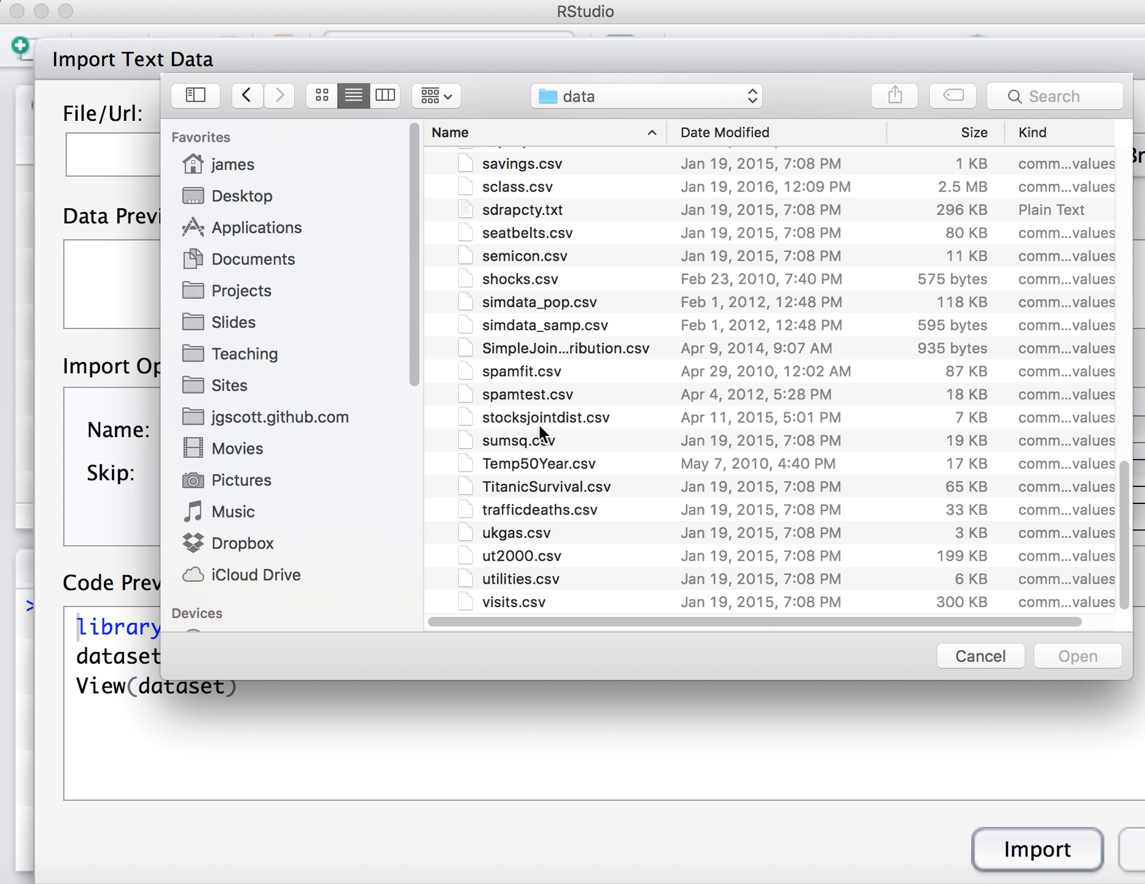
{"action": "key", "text": "super+Up"}
{"action": "key", "text": "super+Up"}
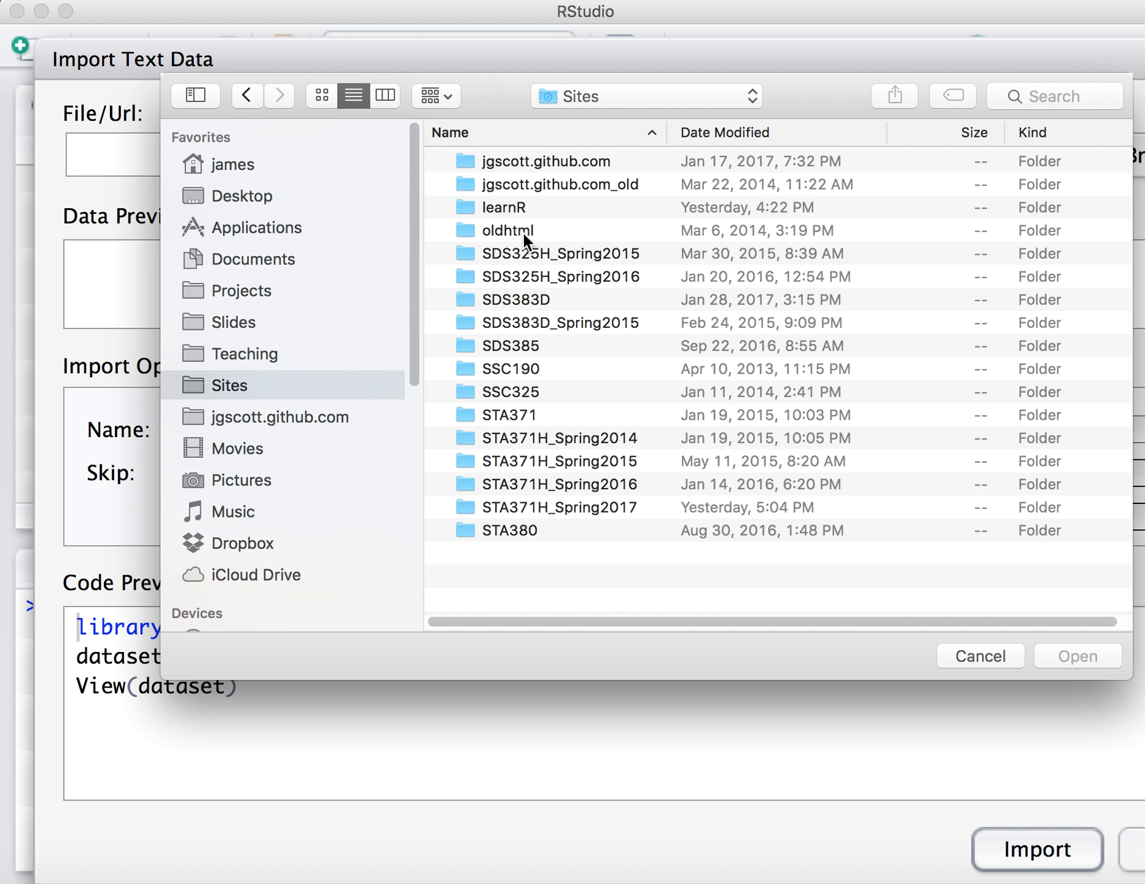
Choose solder.csv from the Sites/learnR/cases/solder folder and import it with the default read_csv code.
{"action": "double_click", "coordinate": [500, 207]}
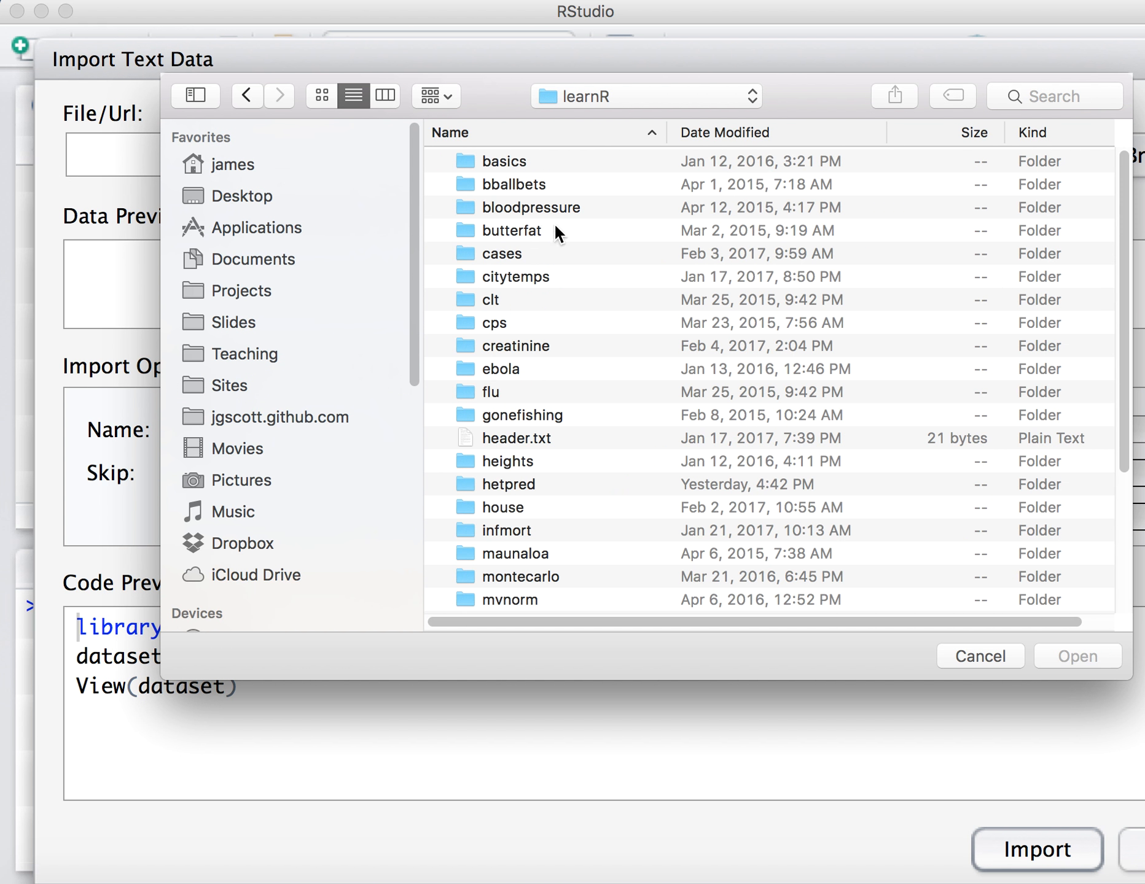
{"action": "double_click", "coordinate": [486, 256]}
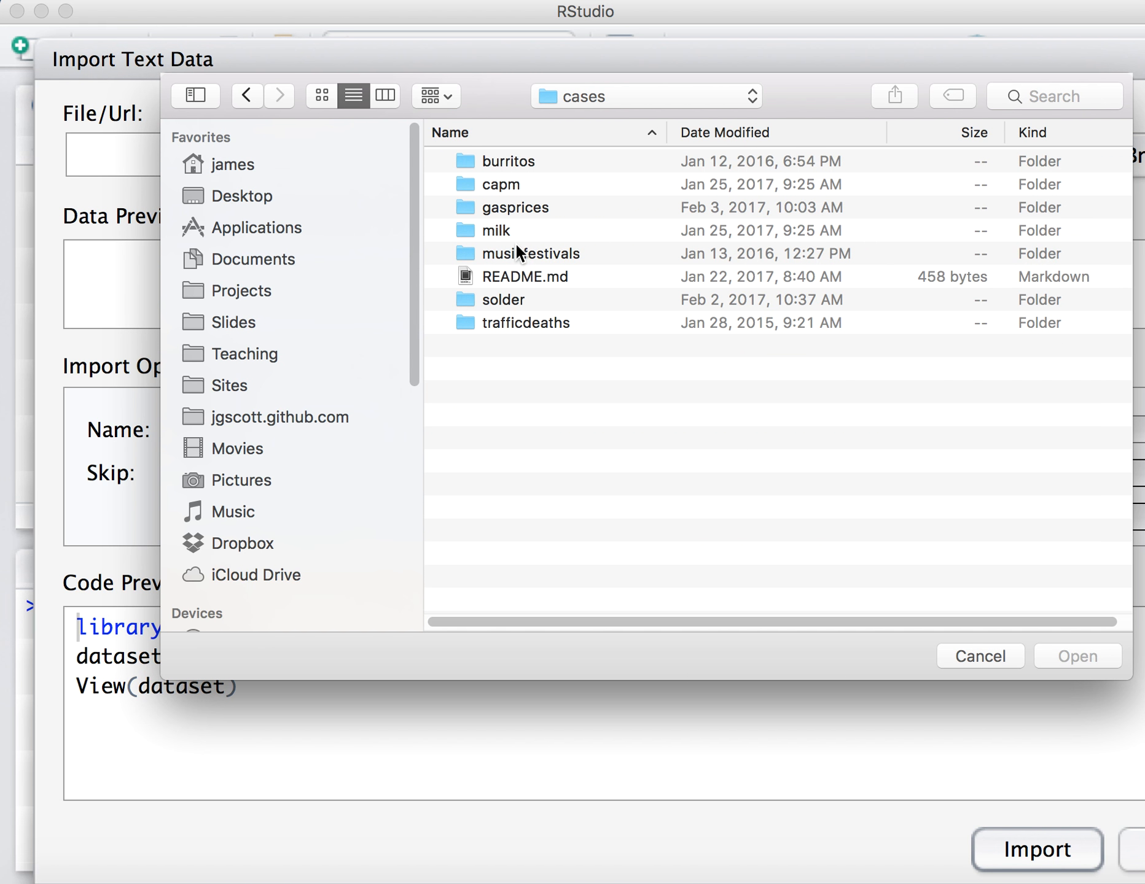
{"action": "double_click", "coordinate": [512, 305]}
{"action": "double_click", "coordinate": [528, 185]}
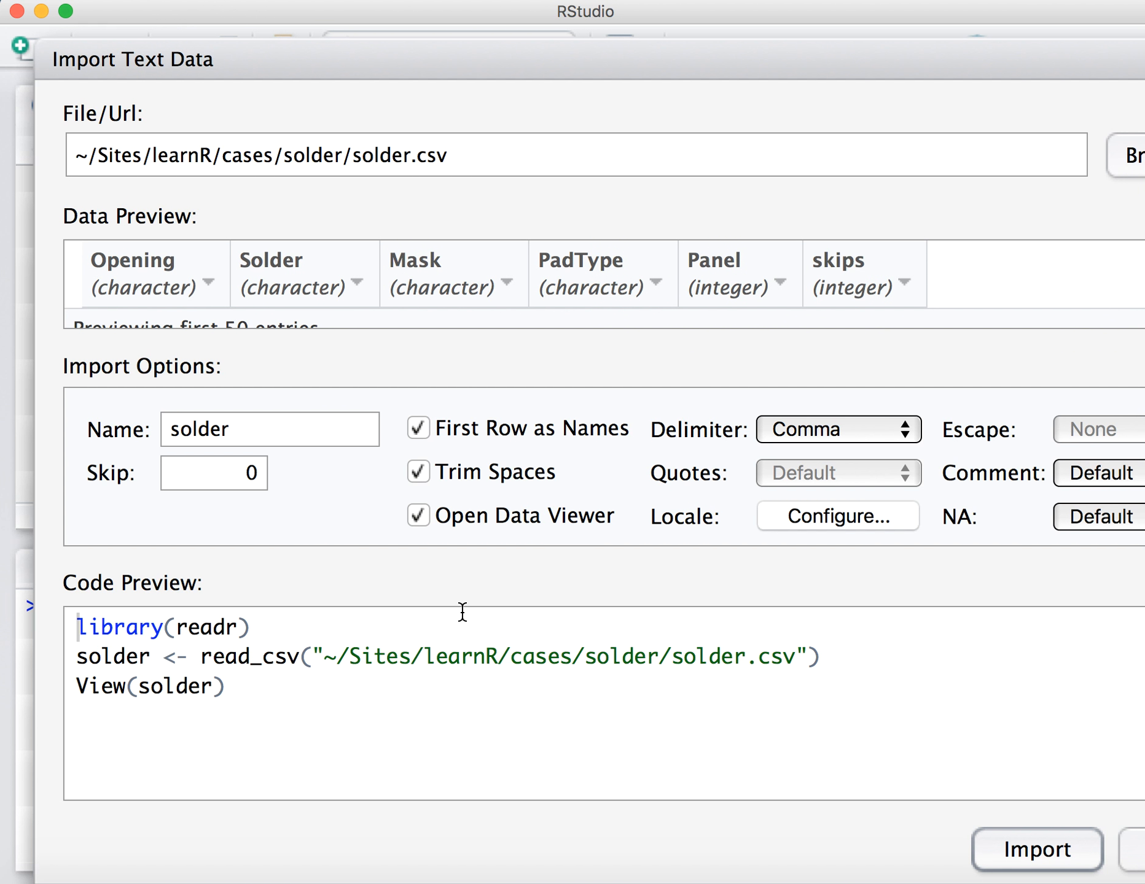
{"action": "left_click", "coordinate": [1053, 846]}
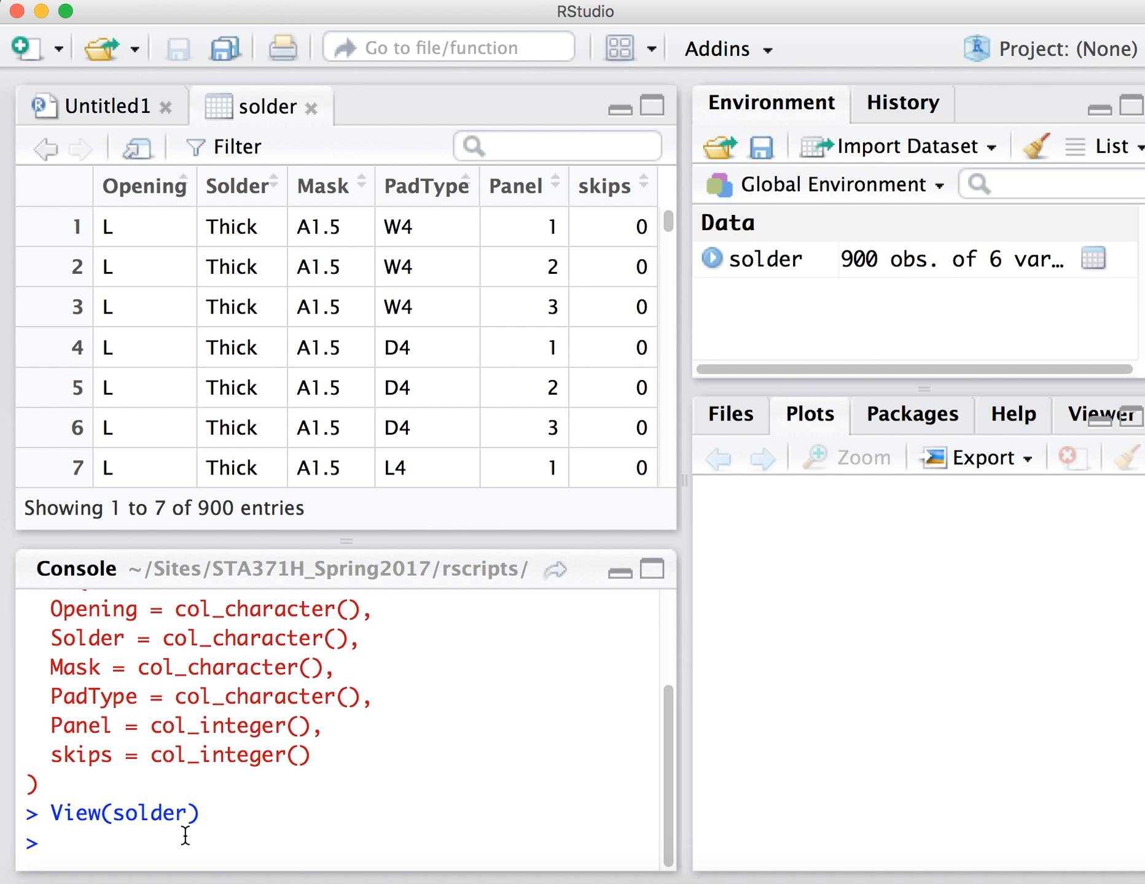
Run summary(solder) in the console and examine how the Opening, Solder, Mask and PadType variables are summarized.
{"action": "type", "text": "summary(solder)"}
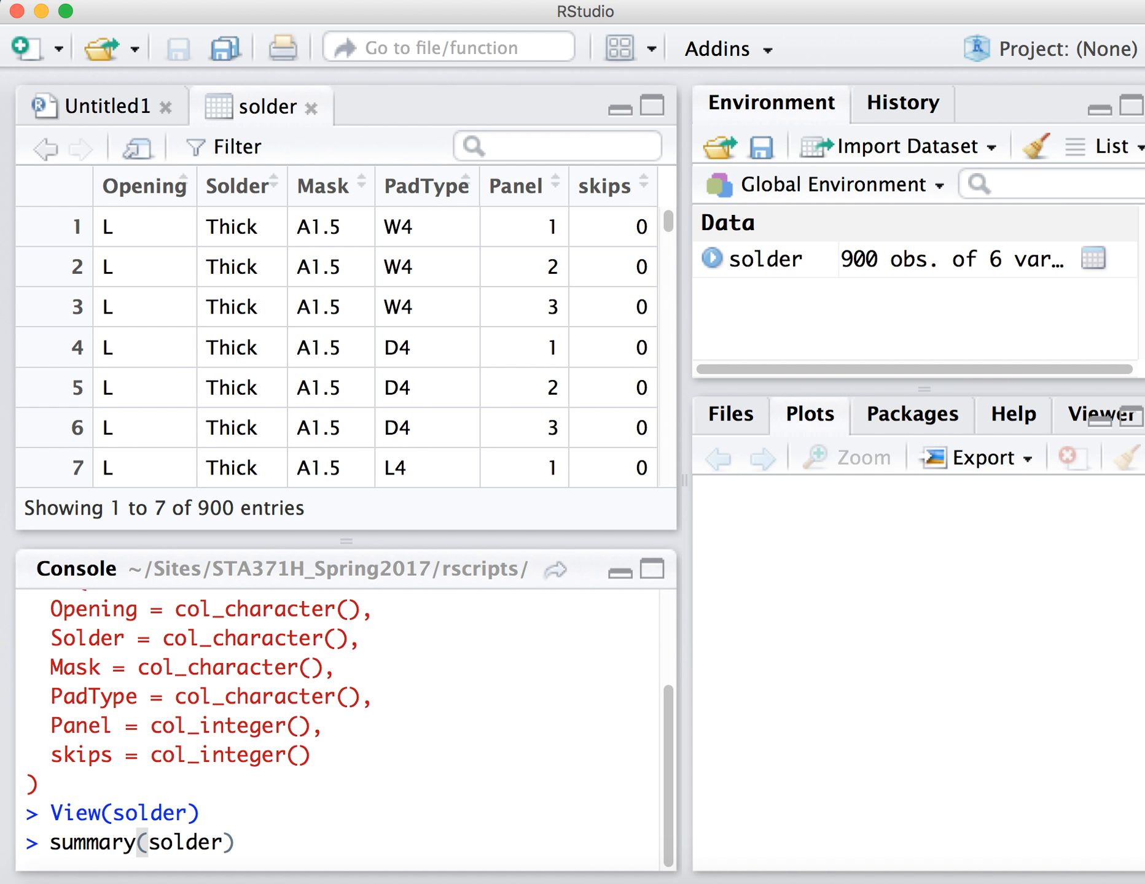
{"action": "key", "text": "Return"}
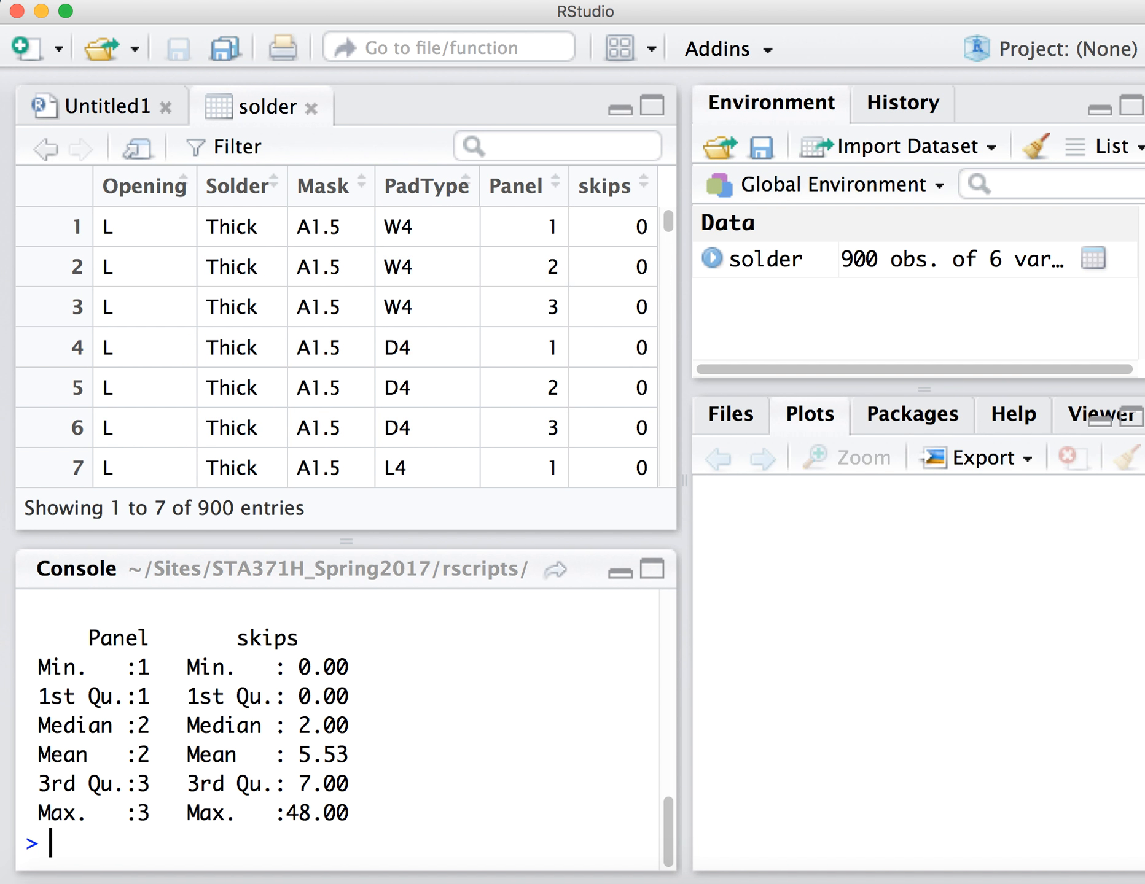
{"action": "scroll", "coordinate": [262, 819], "scroll_direction": "up", "scroll_amount": 5}
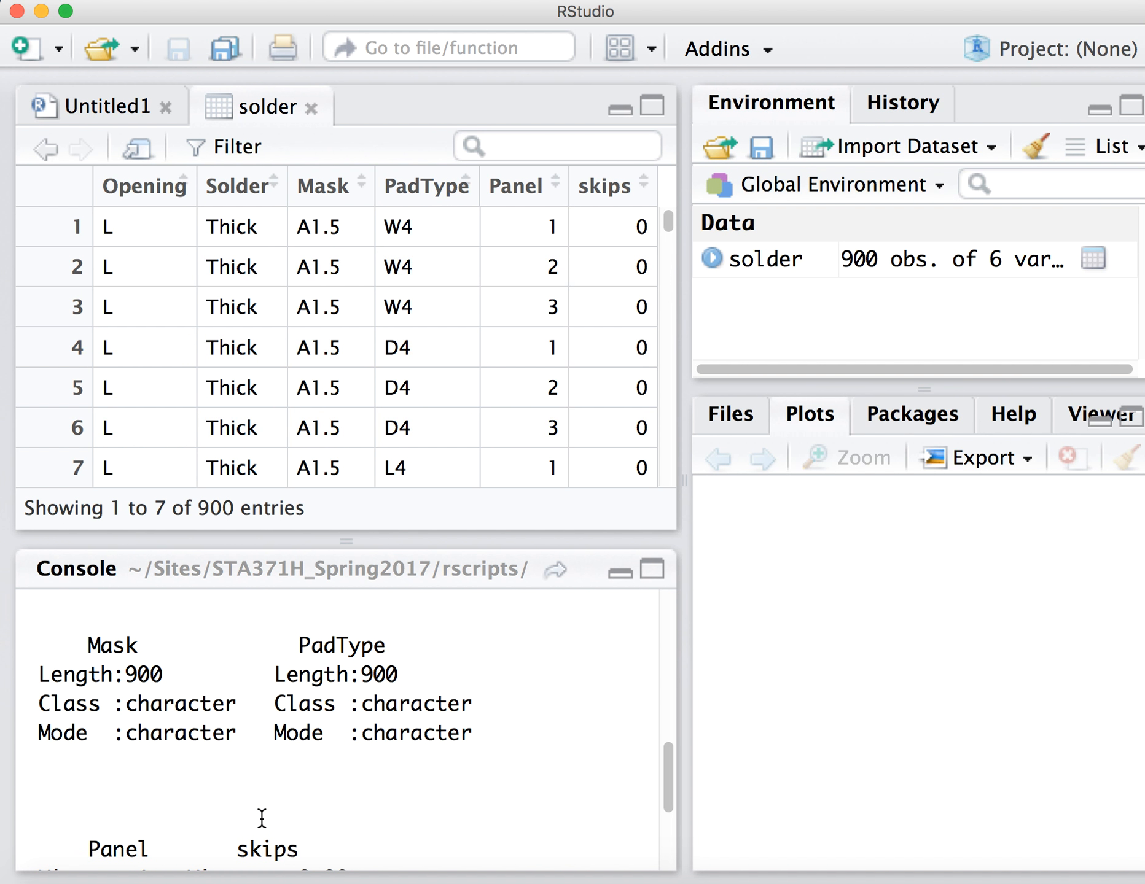
{"action": "scroll", "coordinate": [252, 774], "scroll_direction": "up", "scroll_amount": 5}
{"action": "scroll", "coordinate": [246, 769], "scroll_direction": "up", "scroll_amount": 2}
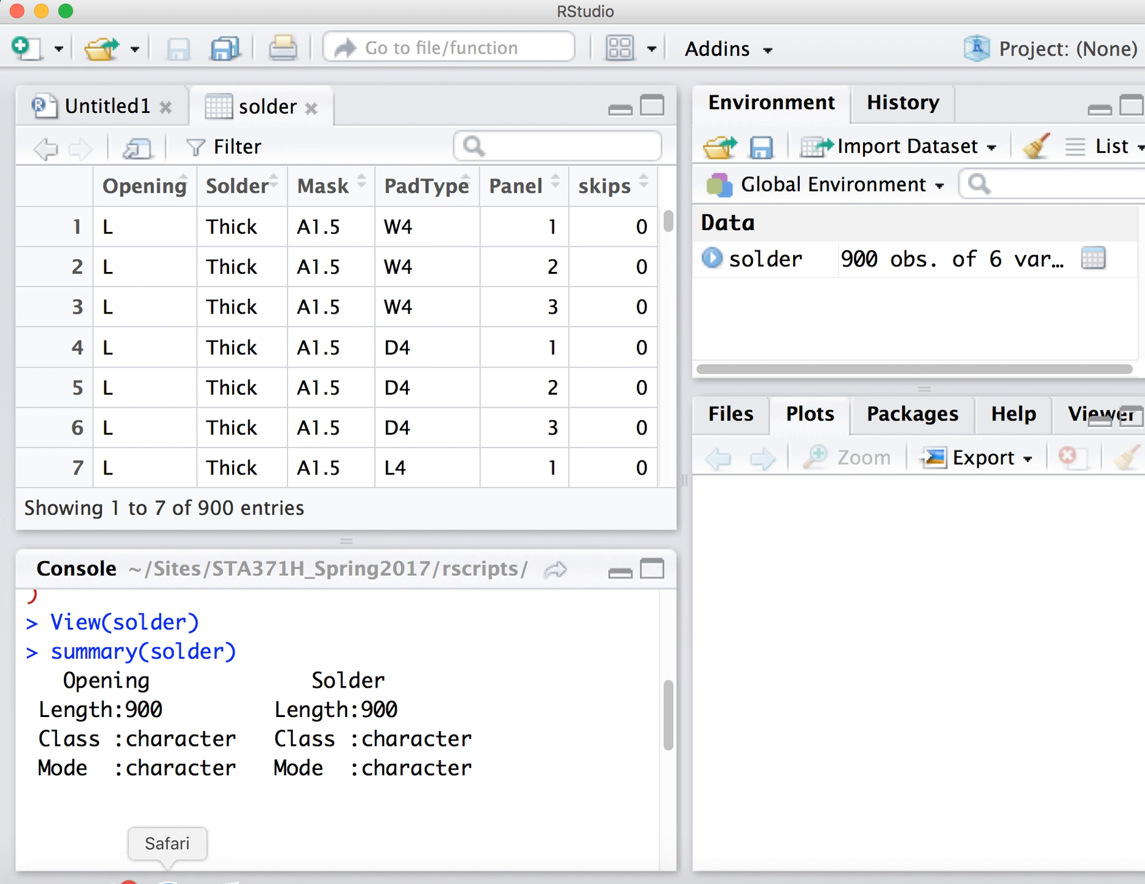
Switch to Safari to compare the summary table on the solder case study page, and return to RStudio.
{"action": "left_click", "coordinate": [158, 863]}
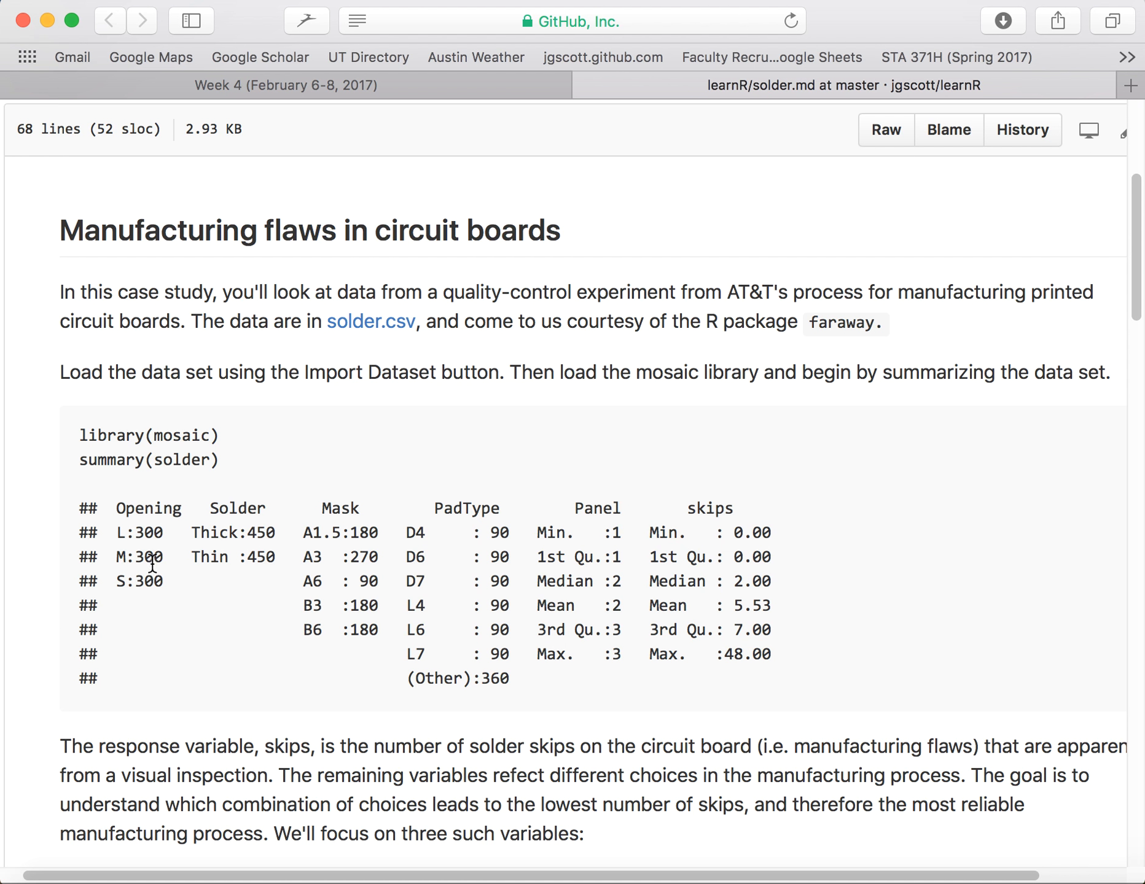
{"action": "mouse_move", "coordinate": [414, 882]}
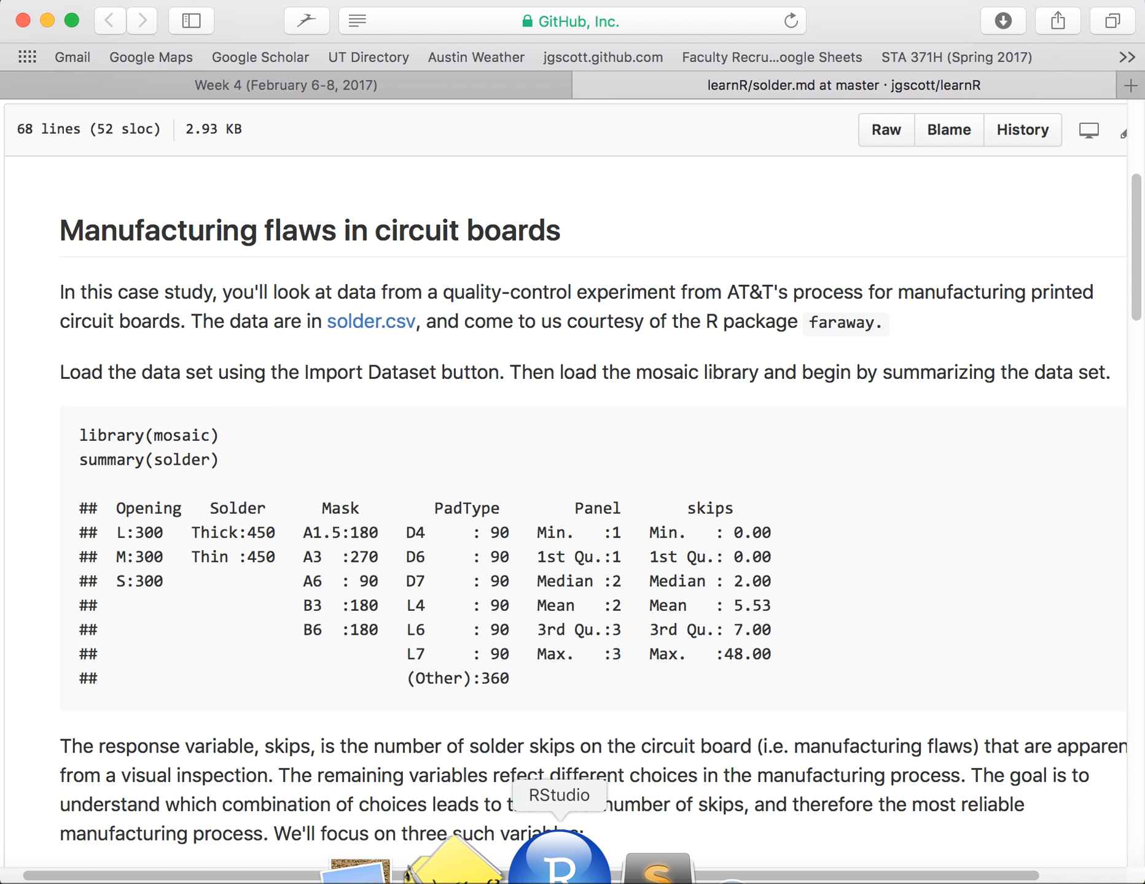
{"action": "left_click", "coordinate": [563, 862]}
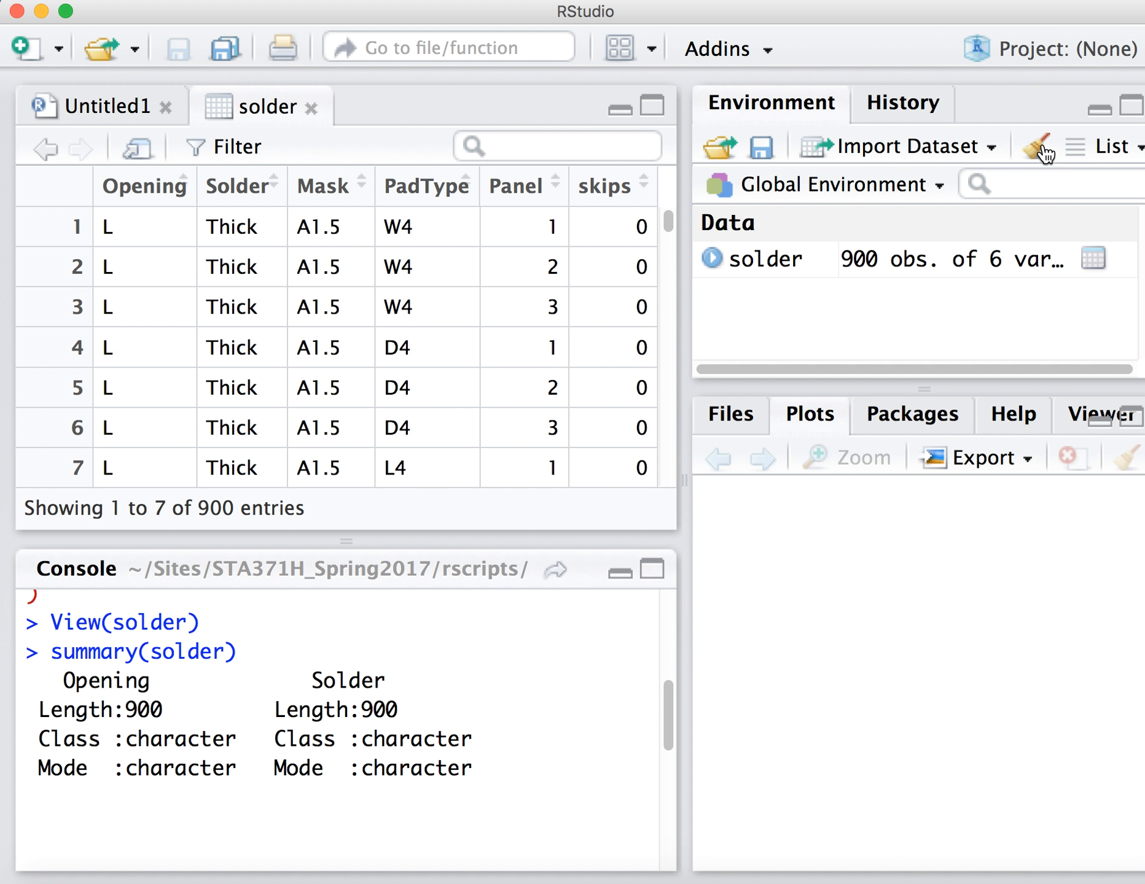
Close the solder data view and clear all objects from the workspace.
{"action": "left_click", "coordinate": [310, 109]}
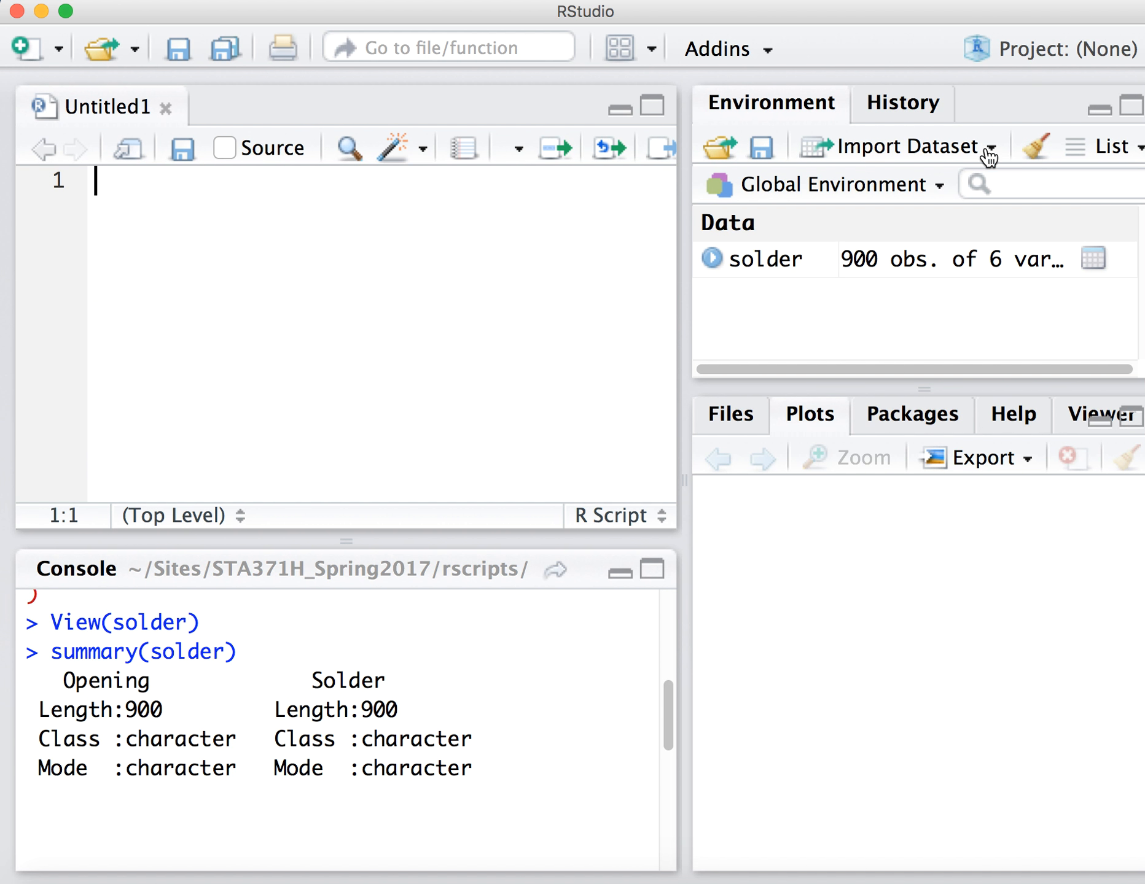
{"action": "left_click", "coordinate": [1035, 148]}
{"action": "left_click", "coordinate": [565, 550]}
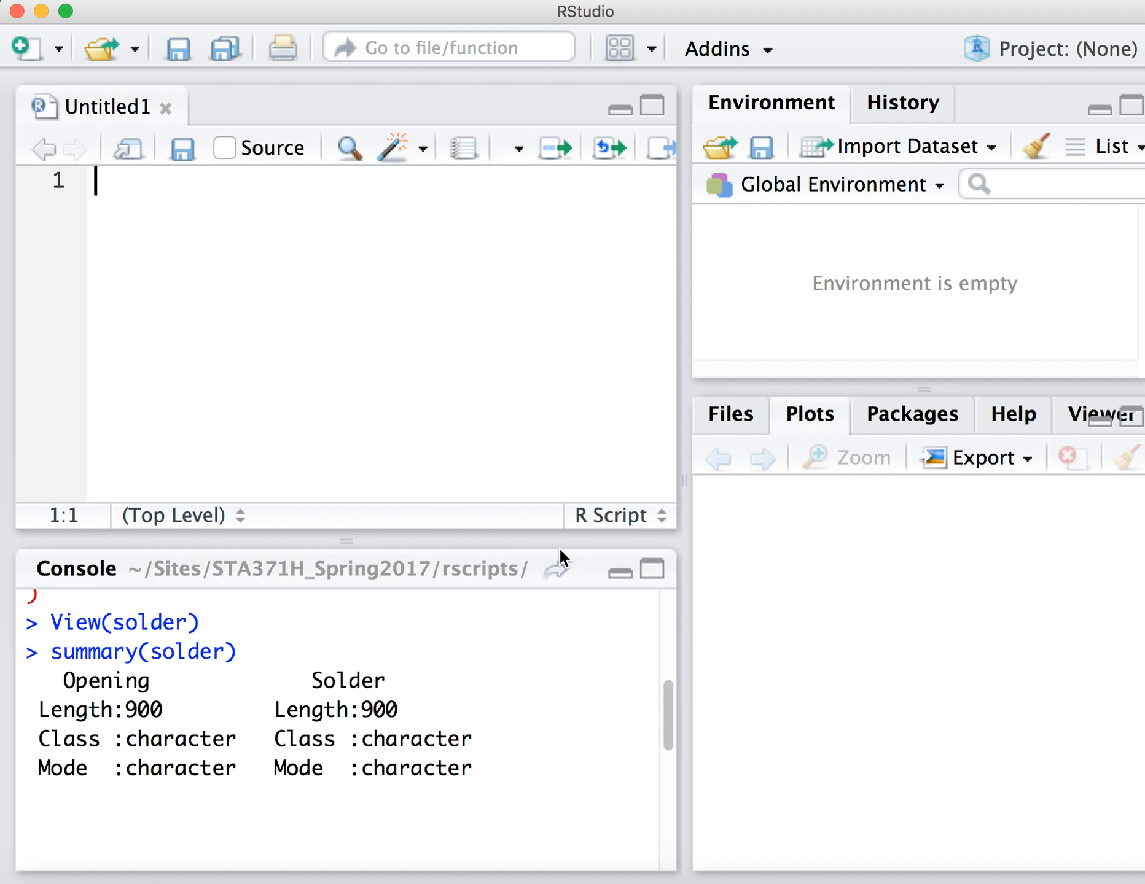
Start a CSV dataset import and choose solder.csv from the Sites/learnR/cases/solder folder.
{"action": "left_click", "coordinate": [955, 154]}
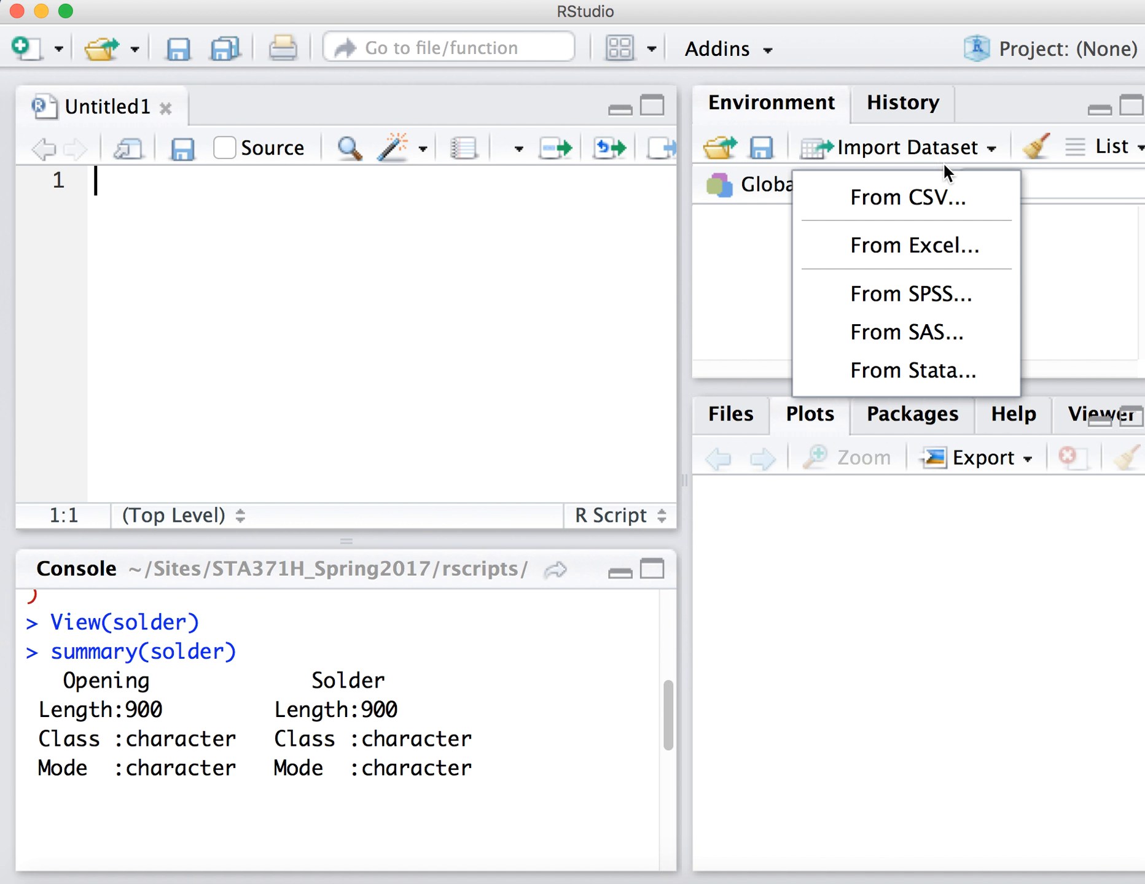
{"action": "left_click", "coordinate": [915, 190]}
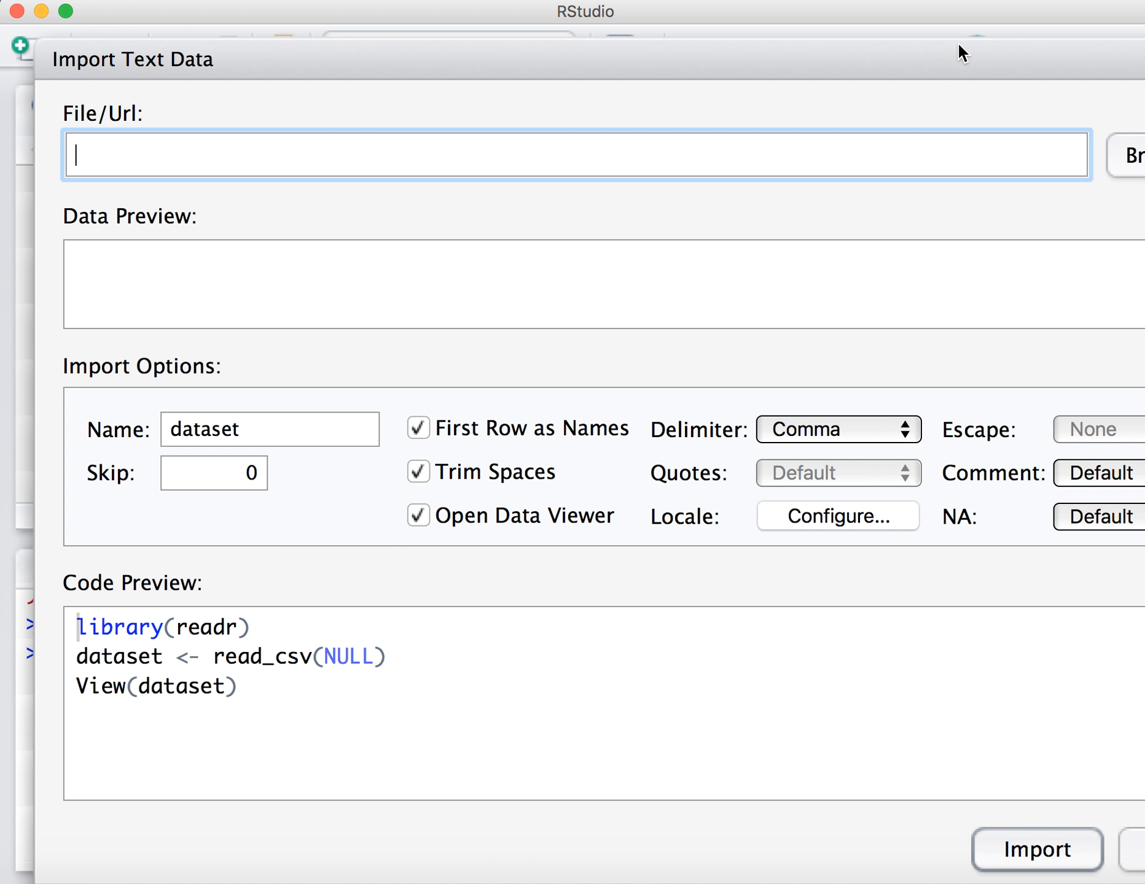
{"action": "left_click", "coordinate": [1106, 156]}
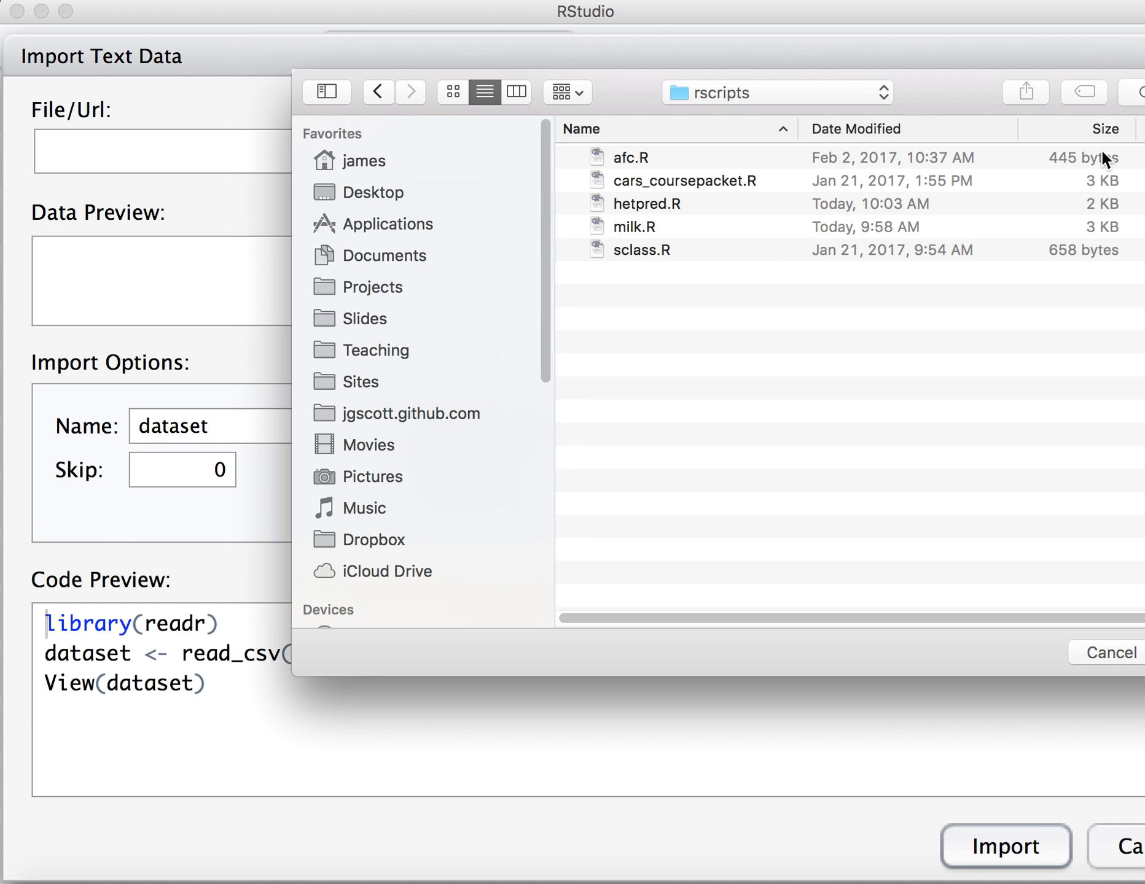
{"action": "key", "text": "super+Up"}
{"action": "key", "text": "super+Up"}
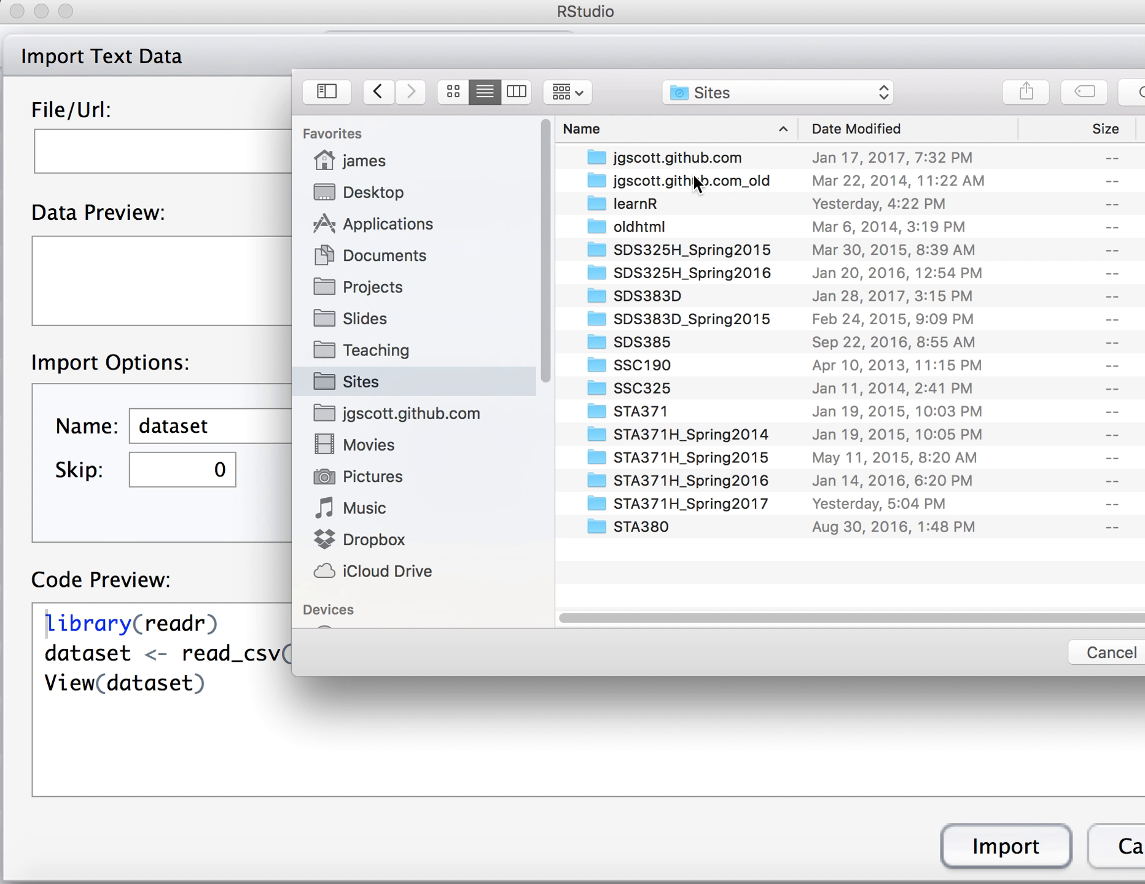
{"action": "double_click", "coordinate": [646, 196]}
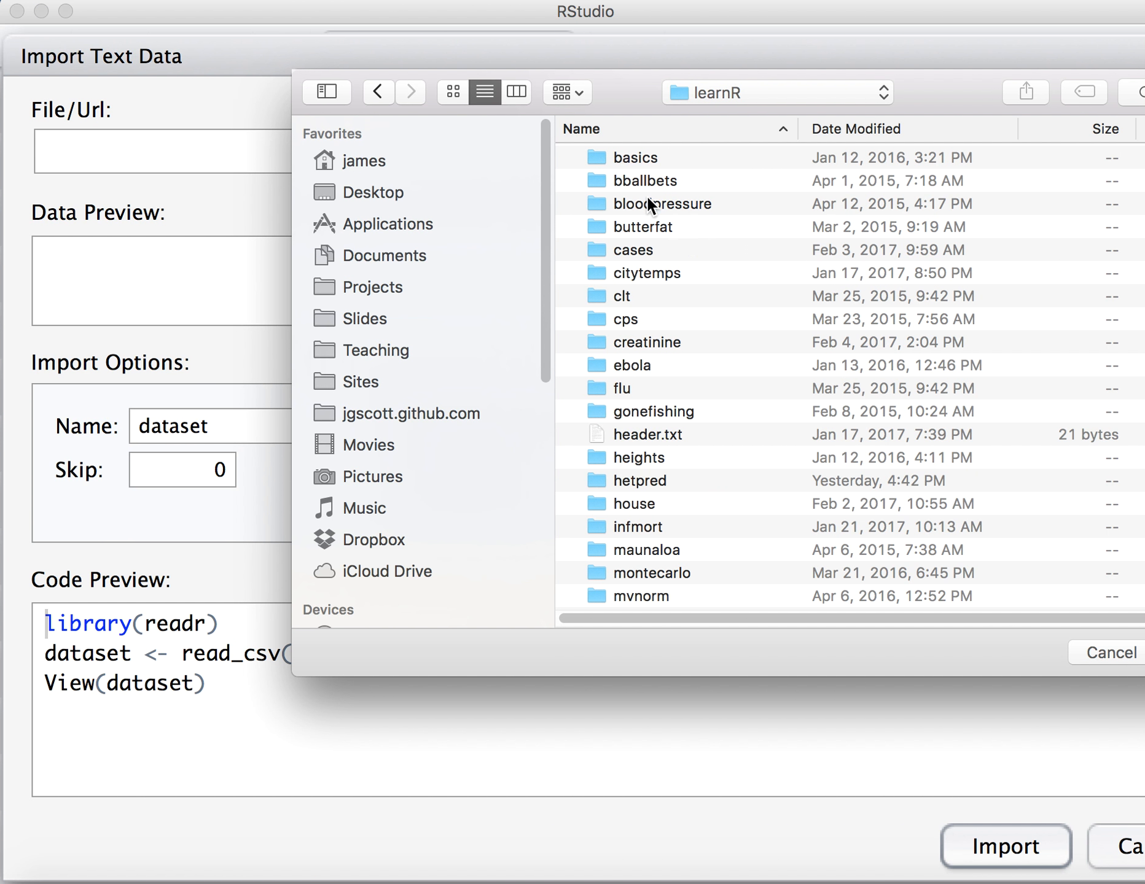
{"action": "double_click", "coordinate": [631, 243]}
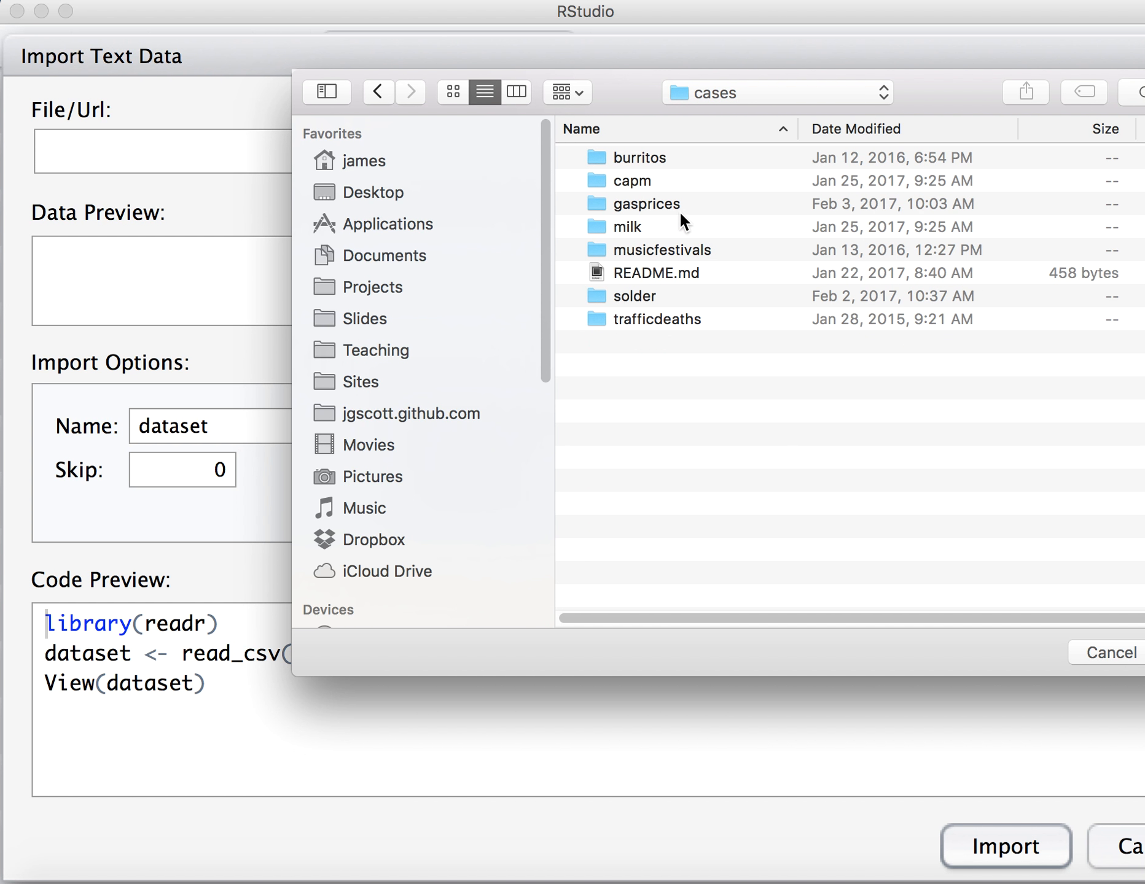
{"action": "double_click", "coordinate": [625, 297]}
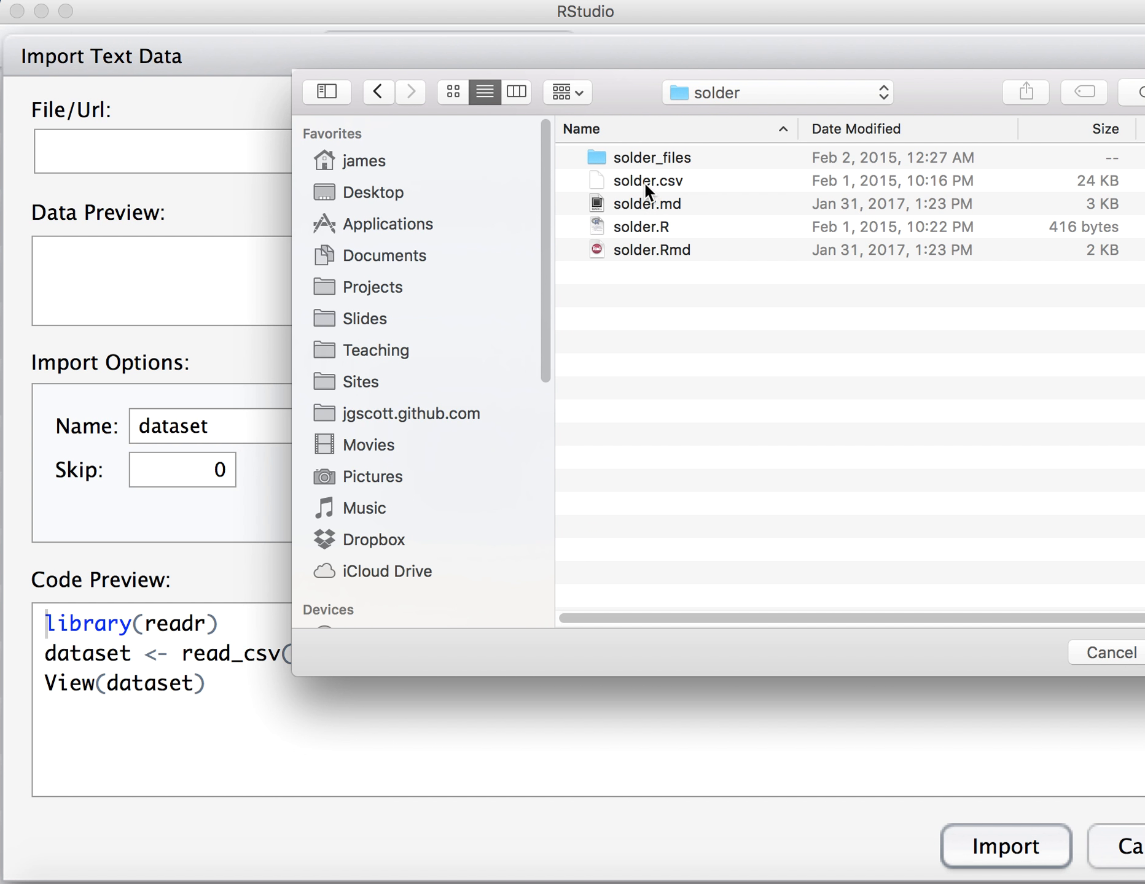
{"action": "double_click", "coordinate": [644, 182]}
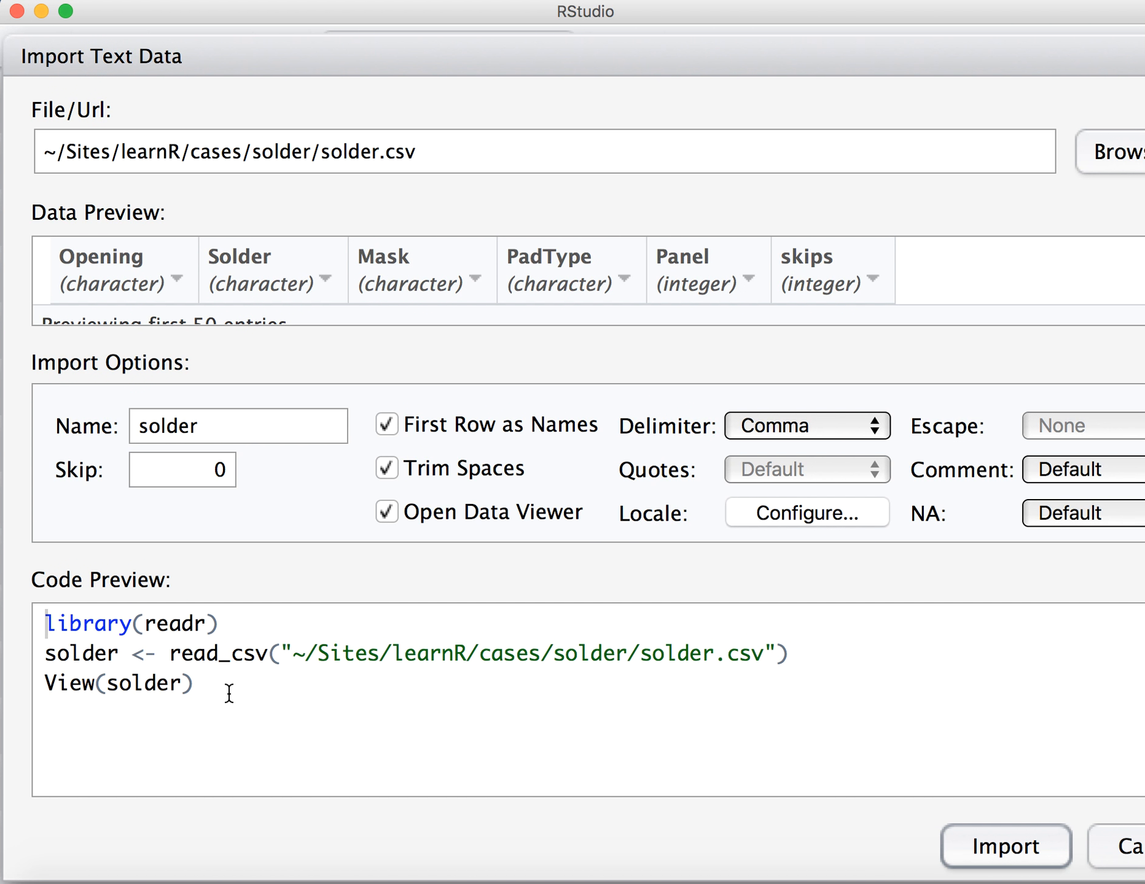
Change read_csv to read.csv in the import code preview and import the solder dataset.
{"action": "left_click_drag", "start_coordinate": [248, 705], "coordinate": [26, 610]}
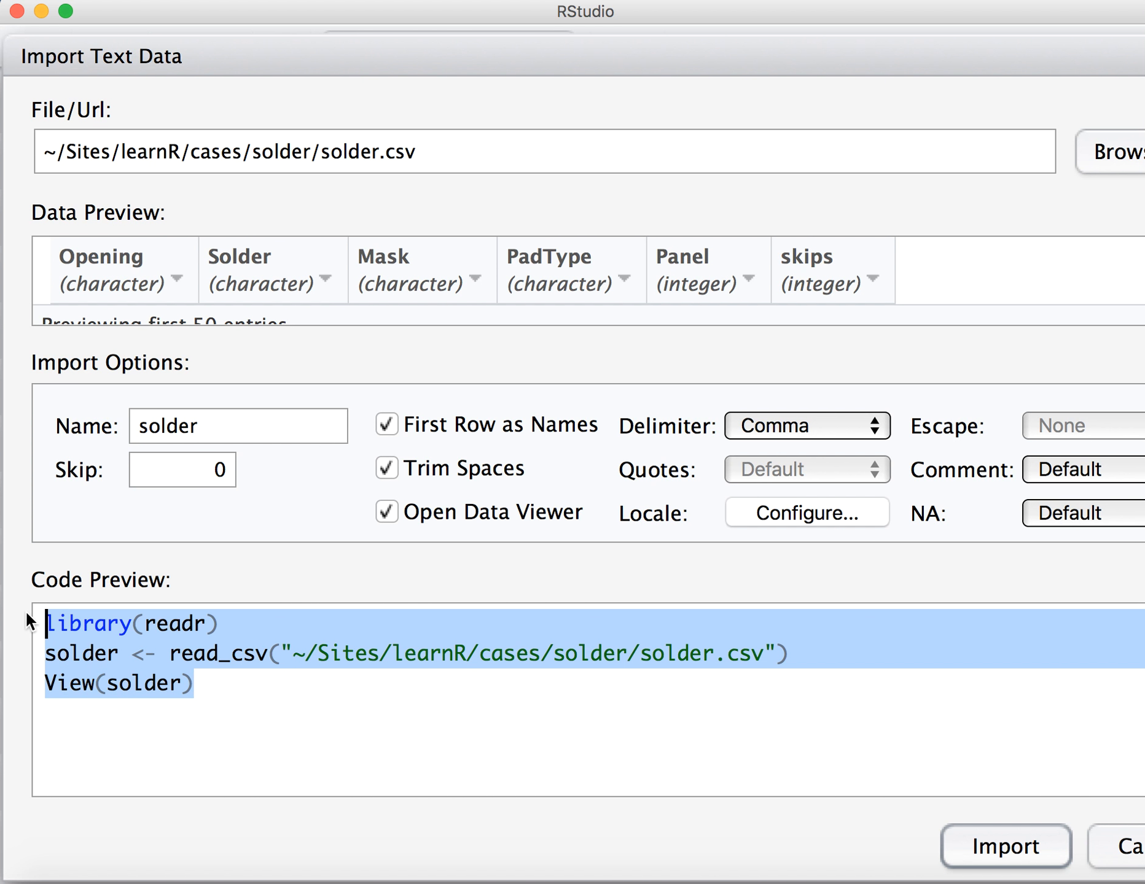
{"action": "left_click", "coordinate": [230, 660]}
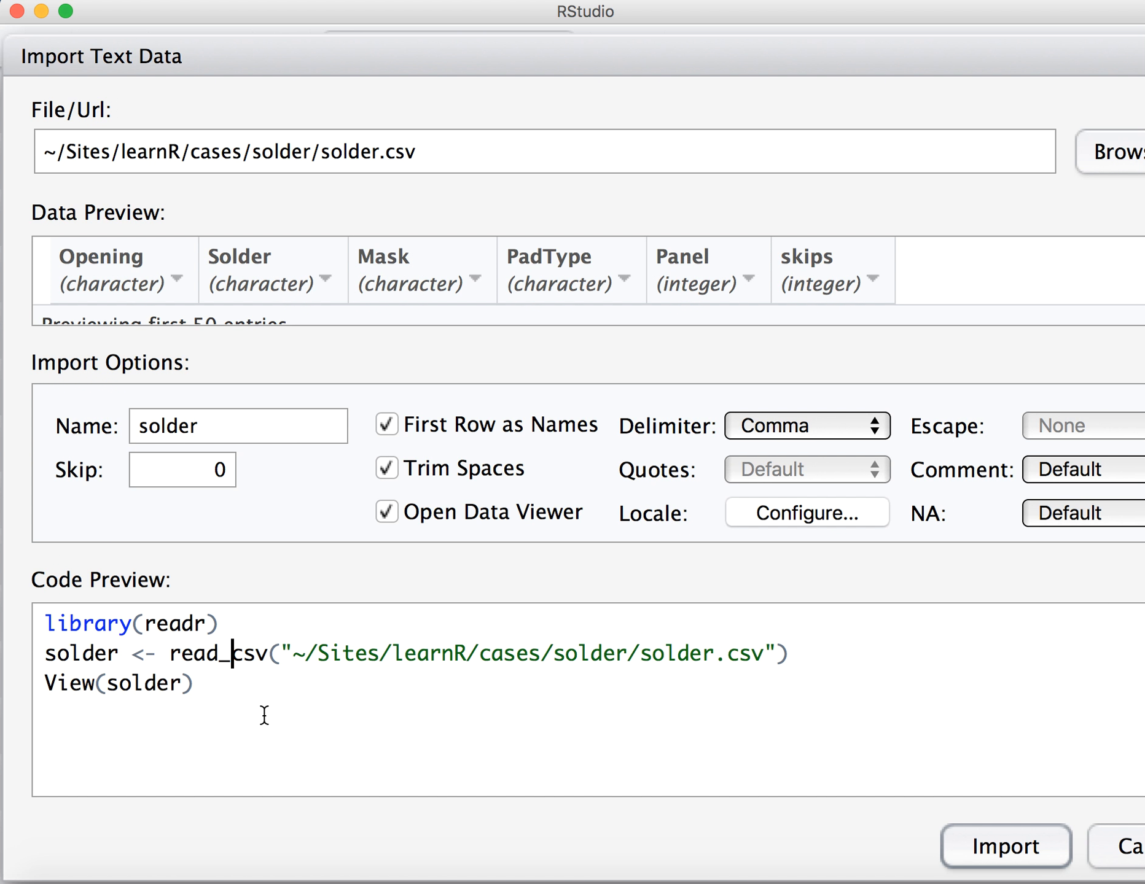
{"action": "key", "text": "BackSpace"}
{"action": "type", "text": "."}
{"action": "left_click", "coordinate": [330, 772]}
{"action": "left_click", "coordinate": [231, 652]}
{"action": "key", "text": "BackSpace"}
{"action": "type", "text": "_"}
{"action": "key", "text": "BackSpace"}
{"action": "type", "text": "."}
{"action": "left_click", "coordinate": [951, 848]}
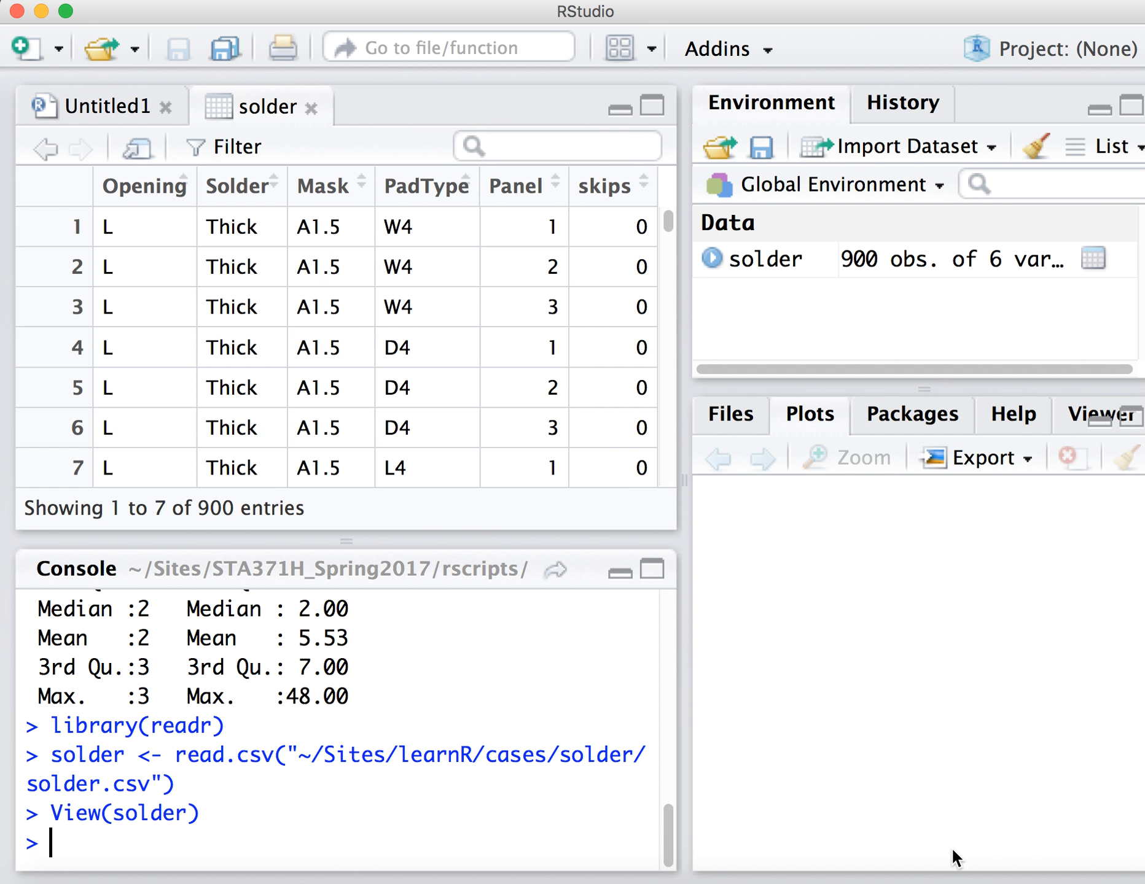
Run summary(solder) in the console for the dataset imported with read.csv.
{"action": "type", "text": "summary(solder)"}
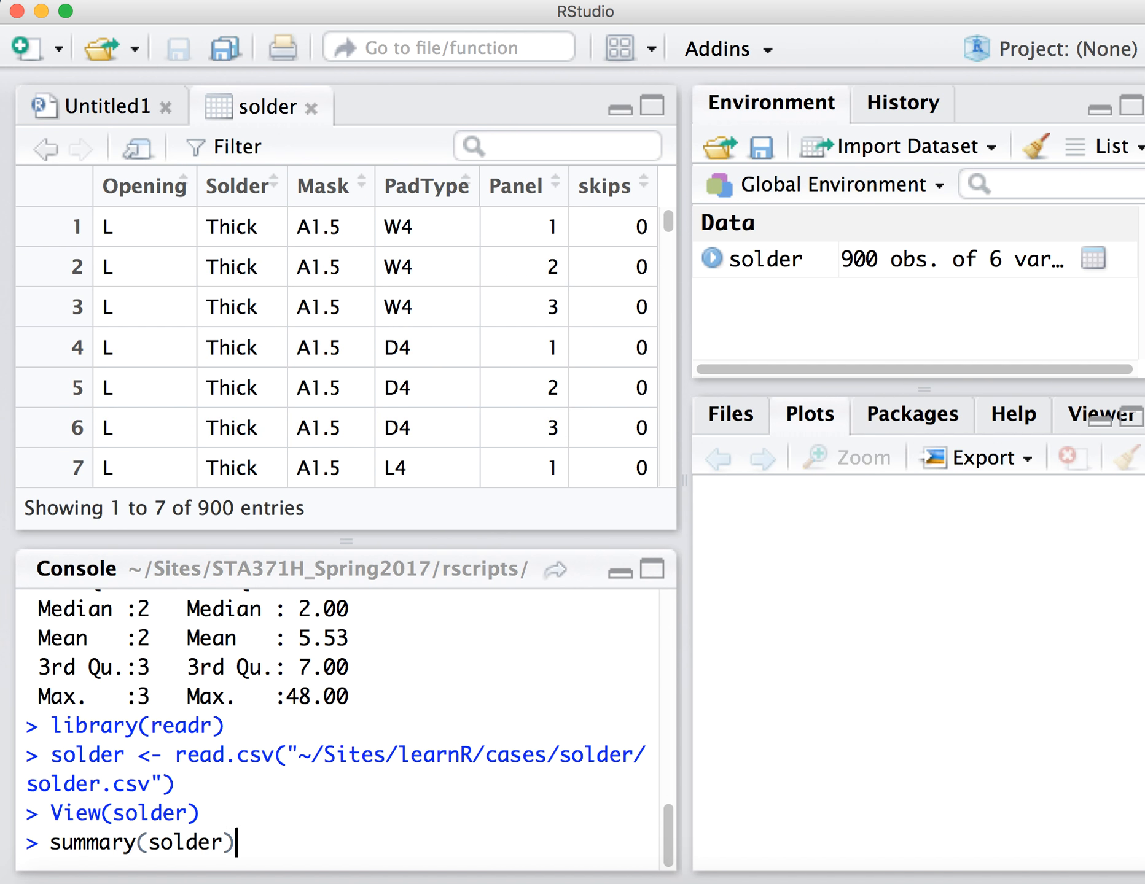
{"action": "key", "text": "Return"}
{"action": "scroll", "coordinate": [209, 798], "scroll_direction": "up", "scroll_amount": 5}
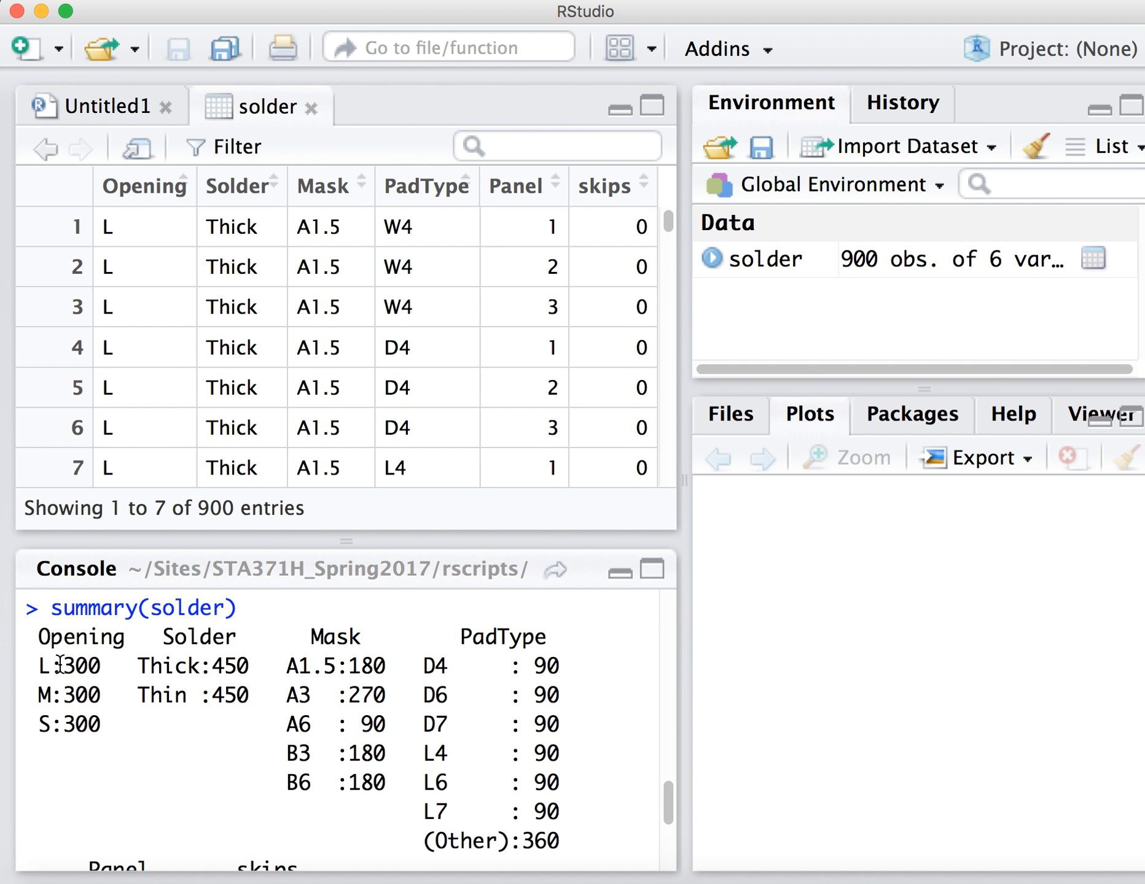
Highlight the counts for each Opening level and each Solder level in the summary output.
{"action": "double_click", "coordinate": [75, 666]}
{"action": "double_click", "coordinate": [75, 695]}
{"action": "double_click", "coordinate": [74, 724]}
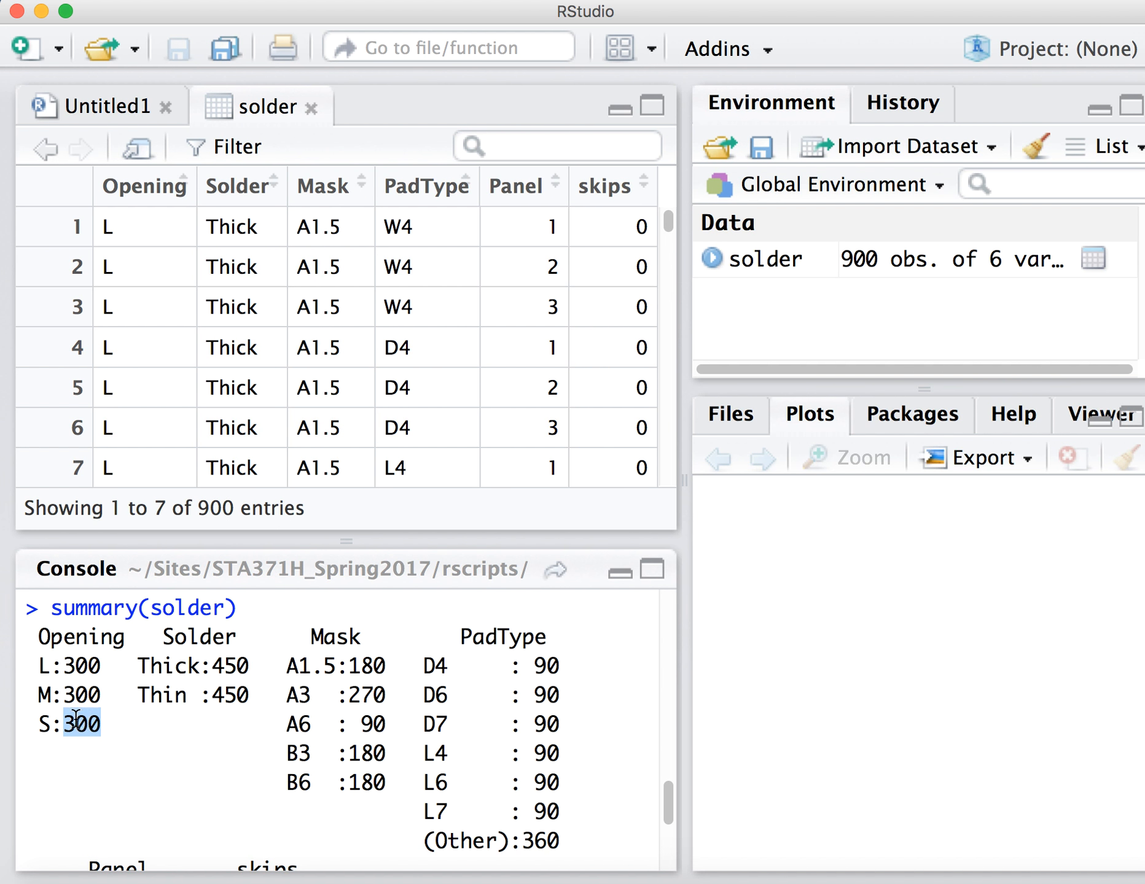
{"action": "double_click", "coordinate": [222, 666]}
{"action": "double_click", "coordinate": [223, 695]}
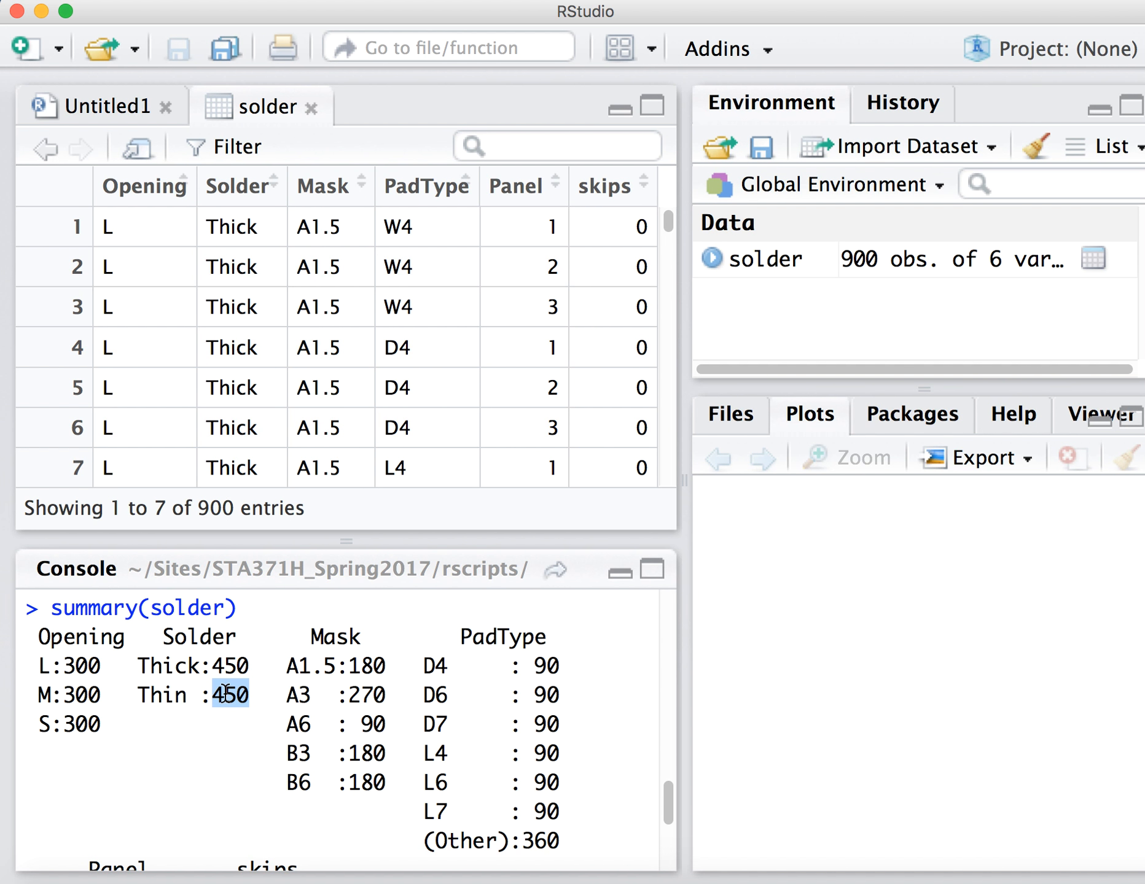
{"action": "left_click", "coordinate": [274, 706]}
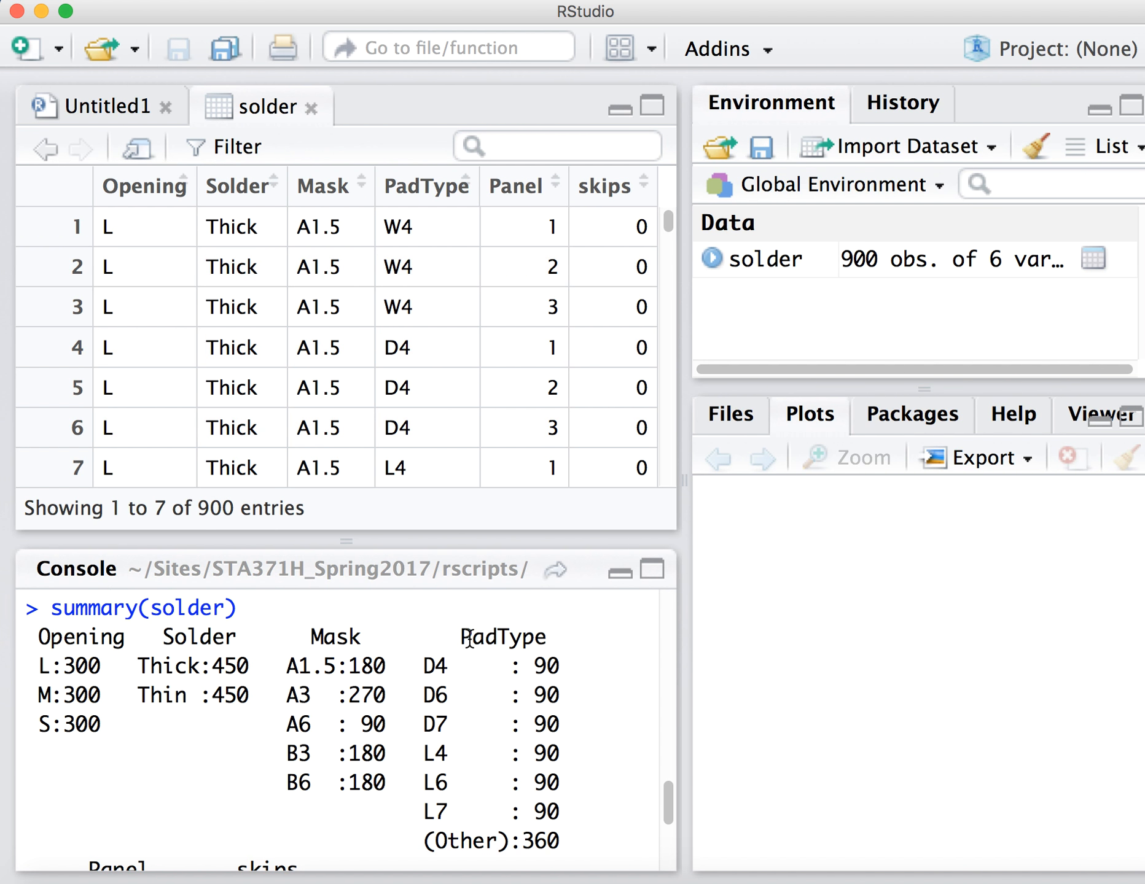
{"action": "scroll", "coordinate": [472, 695], "scroll_direction": "down", "scroll_amount": 3}
{"action": "scroll", "coordinate": [473, 705], "scroll_direction": "up", "scroll_amount": 3}
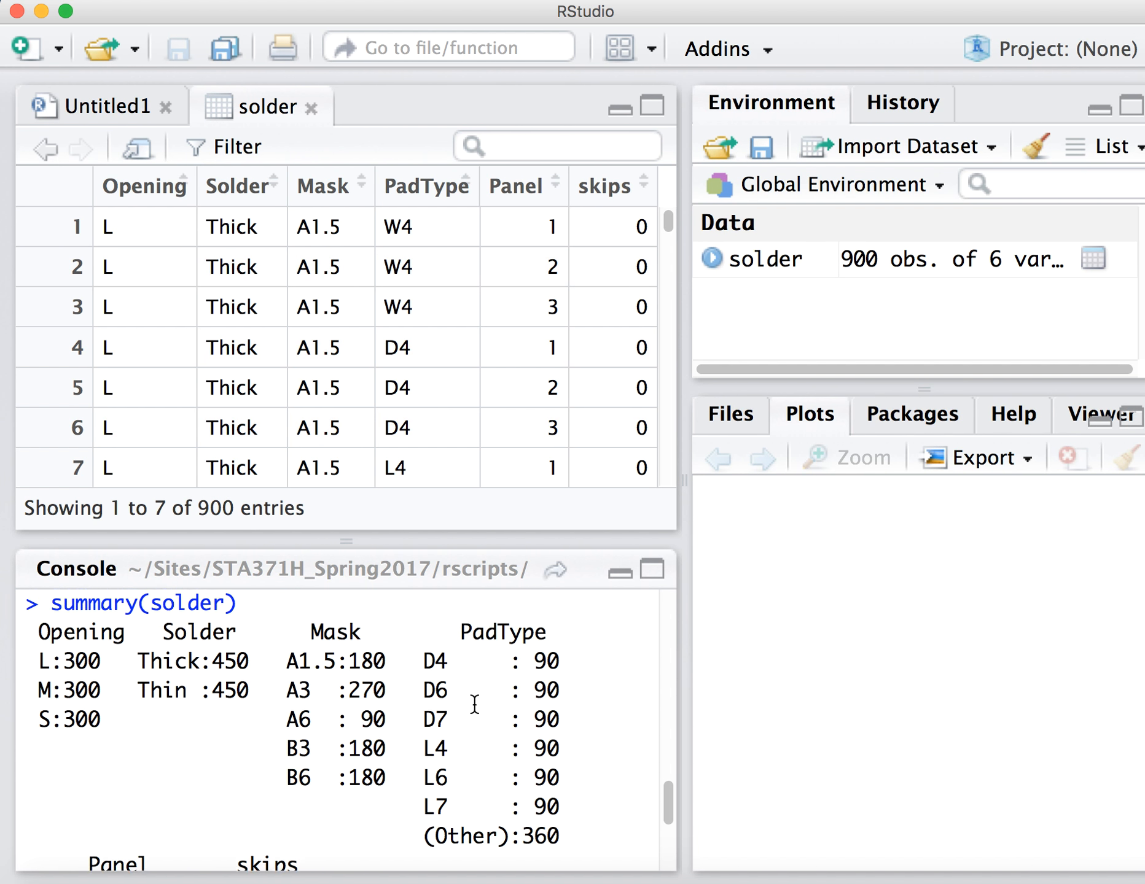
{"action": "scroll", "coordinate": [474, 704], "scroll_direction": "up", "scroll_amount": 1}
{"action": "scroll", "coordinate": [475, 705], "scroll_direction": "down", "scroll_amount": 1}
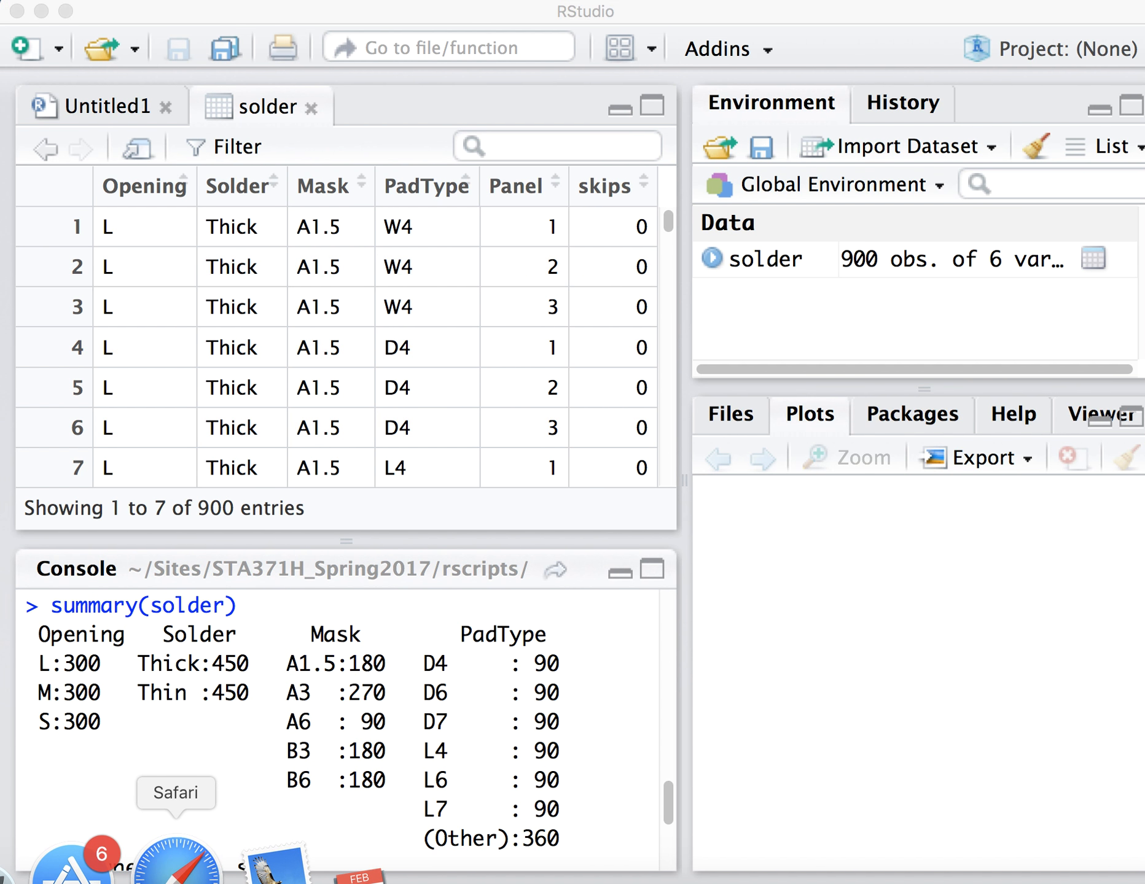
Switch to Safari and bring forward the RStudio support post "Import Dataset via readr package: terrible change", moving its window so the post is readable.
{"action": "left_click", "coordinate": [157, 865]}
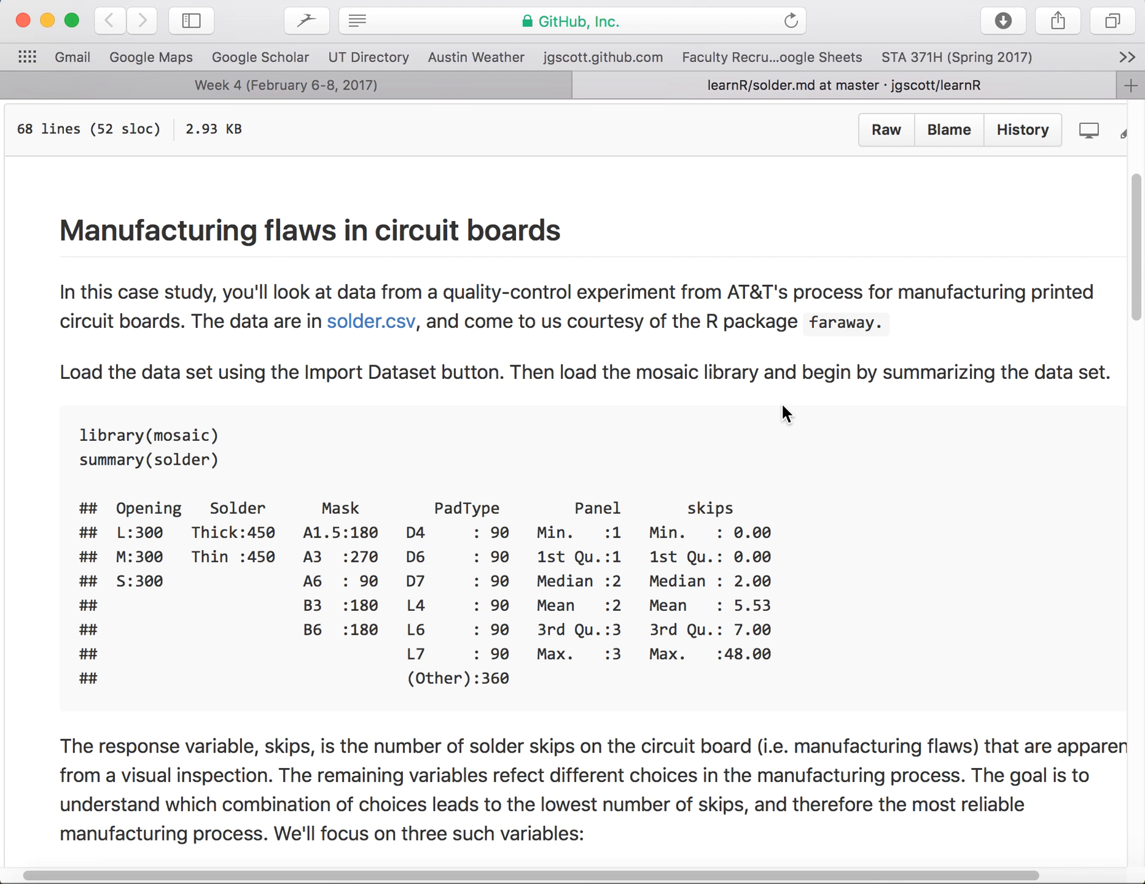
{"action": "key", "text": "super+grave"}
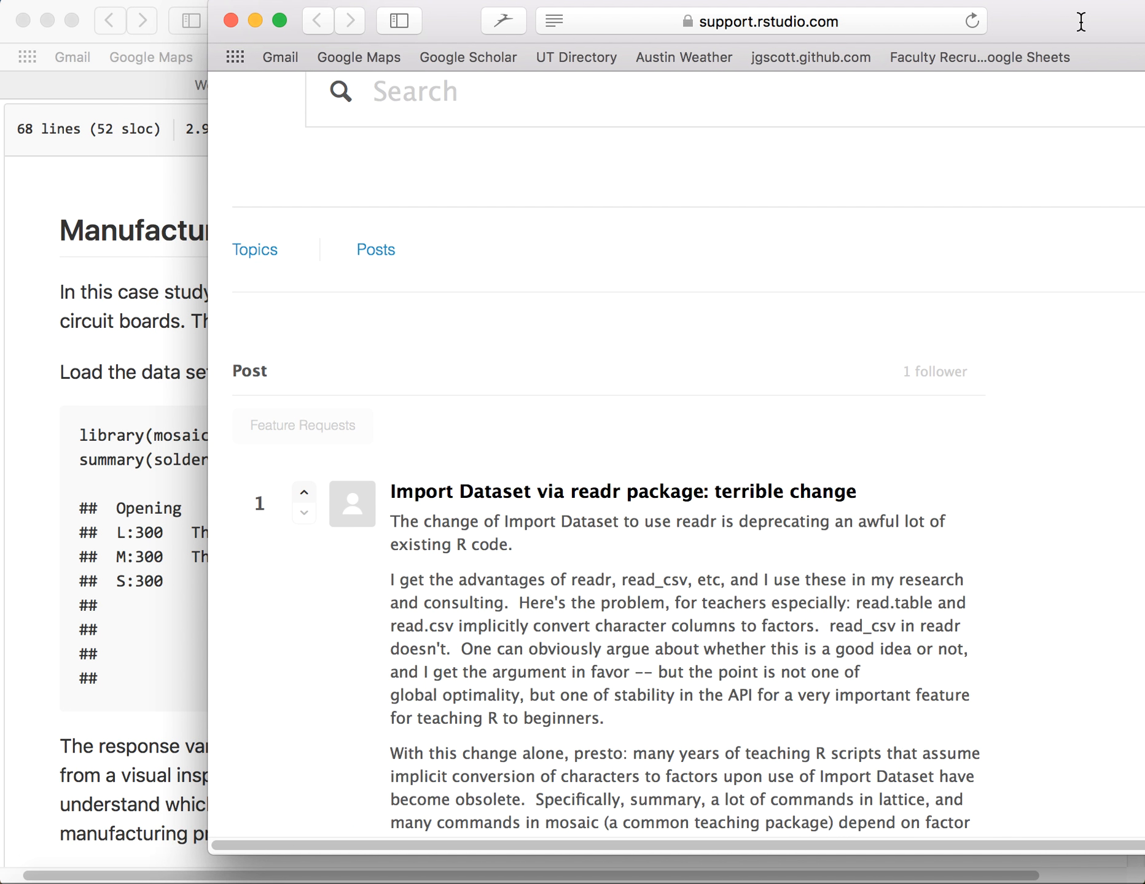
{"action": "left_click_drag", "start_coordinate": [1080, 21], "coordinate": [917, 21]}
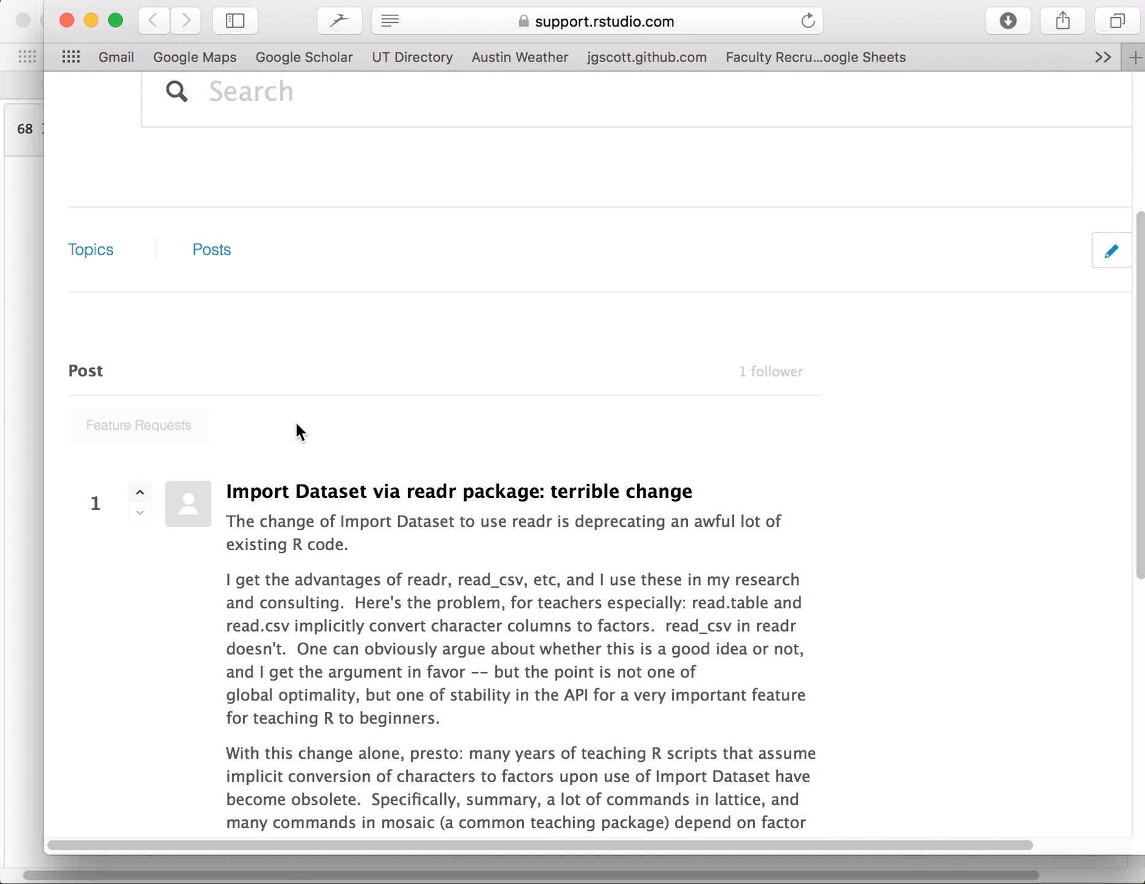
Withdraw the upvote on the "Import Dataset via readr package: terrible change" post and cast it again.
{"action": "left_click", "coordinate": [144, 499]}
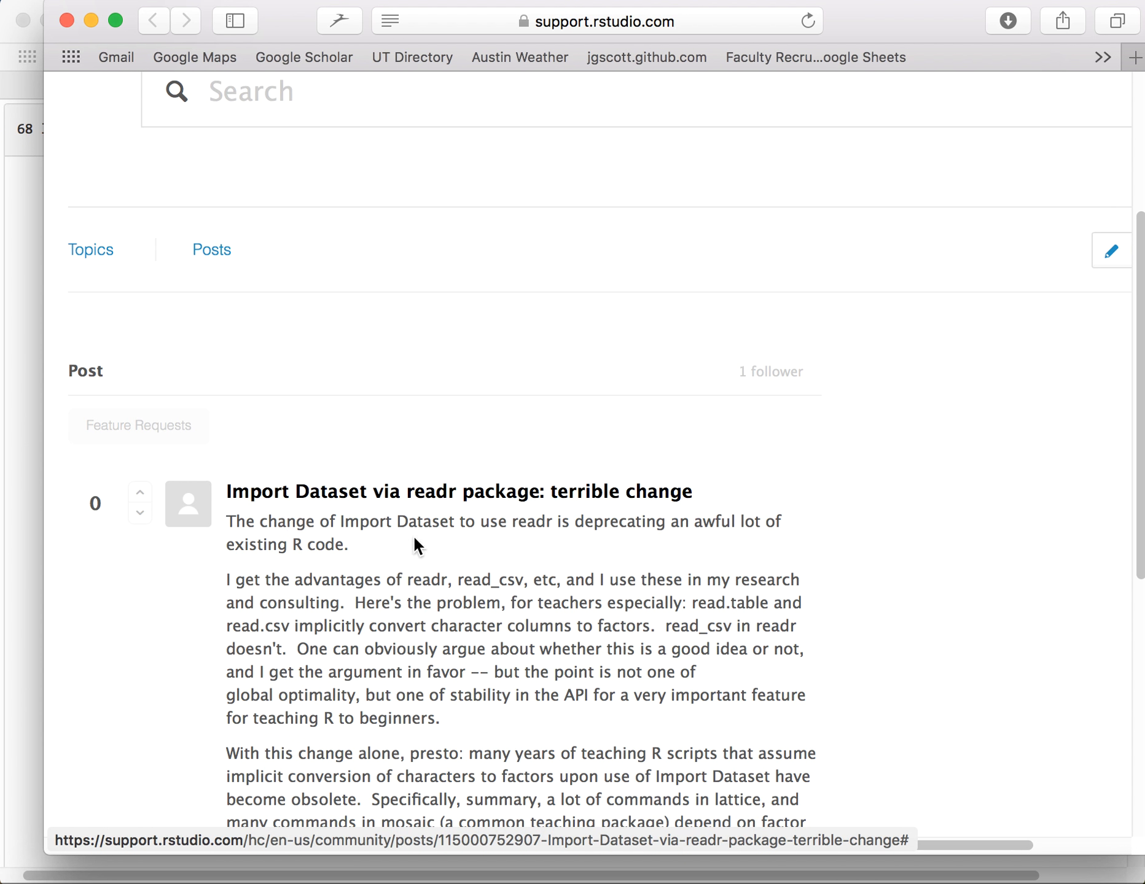
{"action": "left_click", "coordinate": [144, 501]}
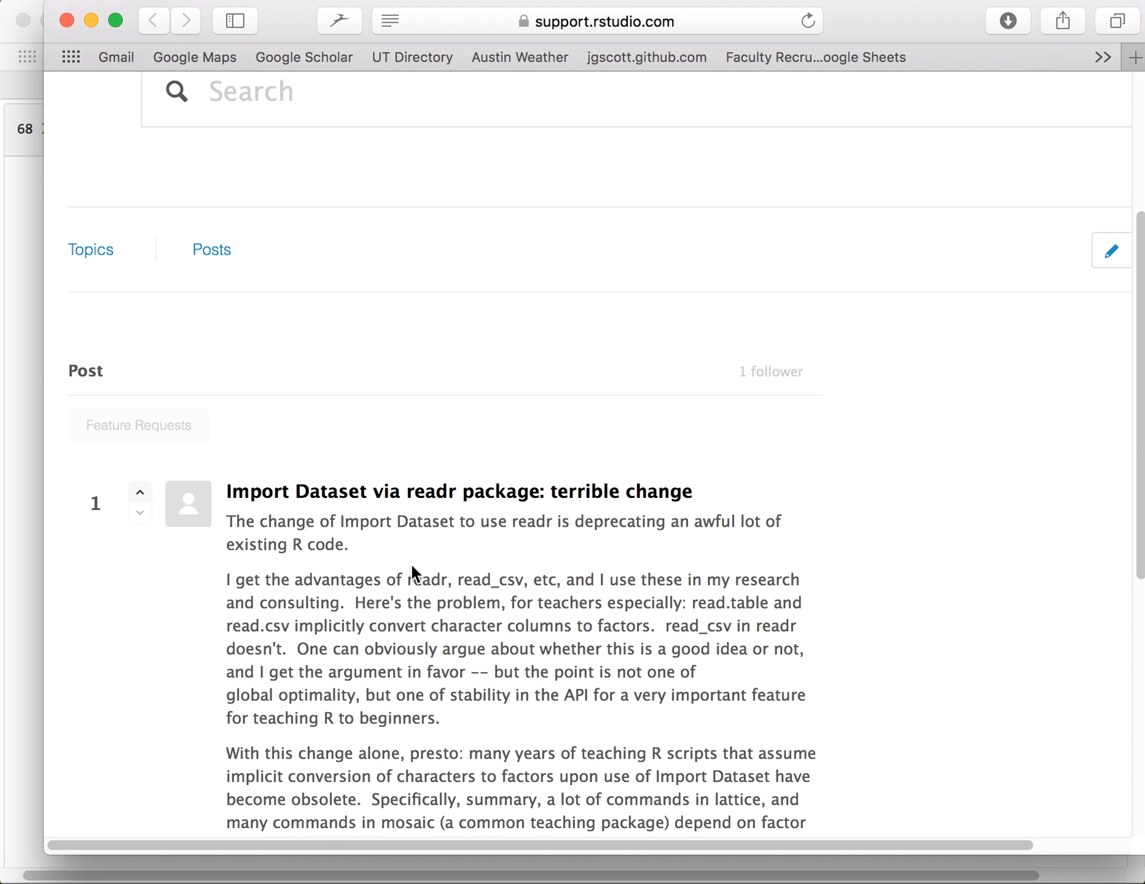